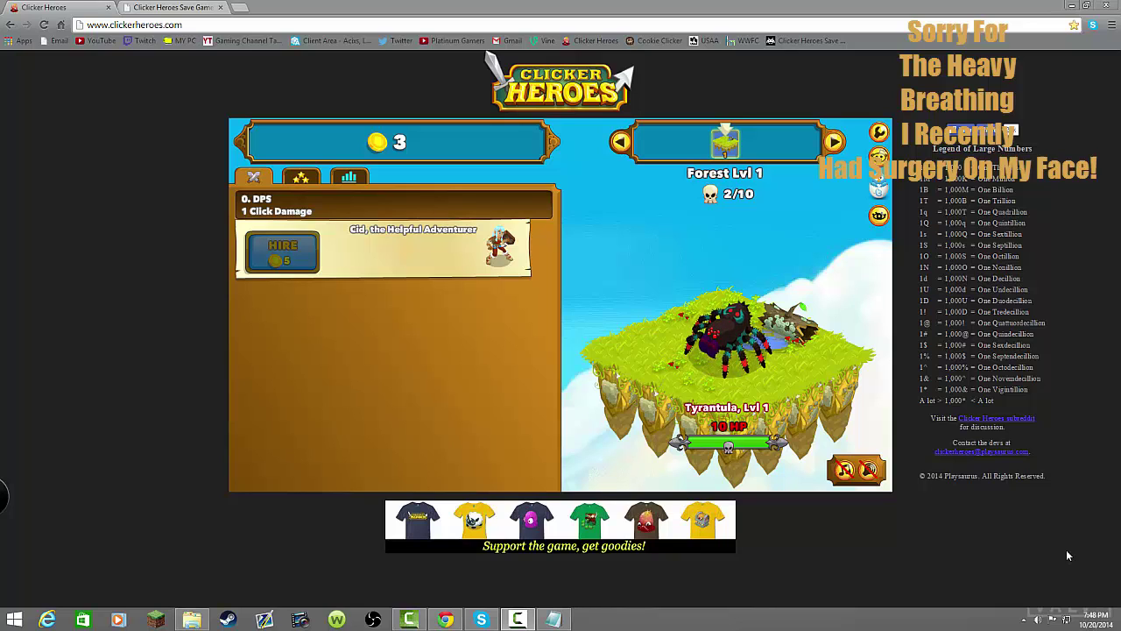
# Step: Attack the Tyrantula in Forest Lvl 1 until it is defeated
pyautogui.click(772, 291)
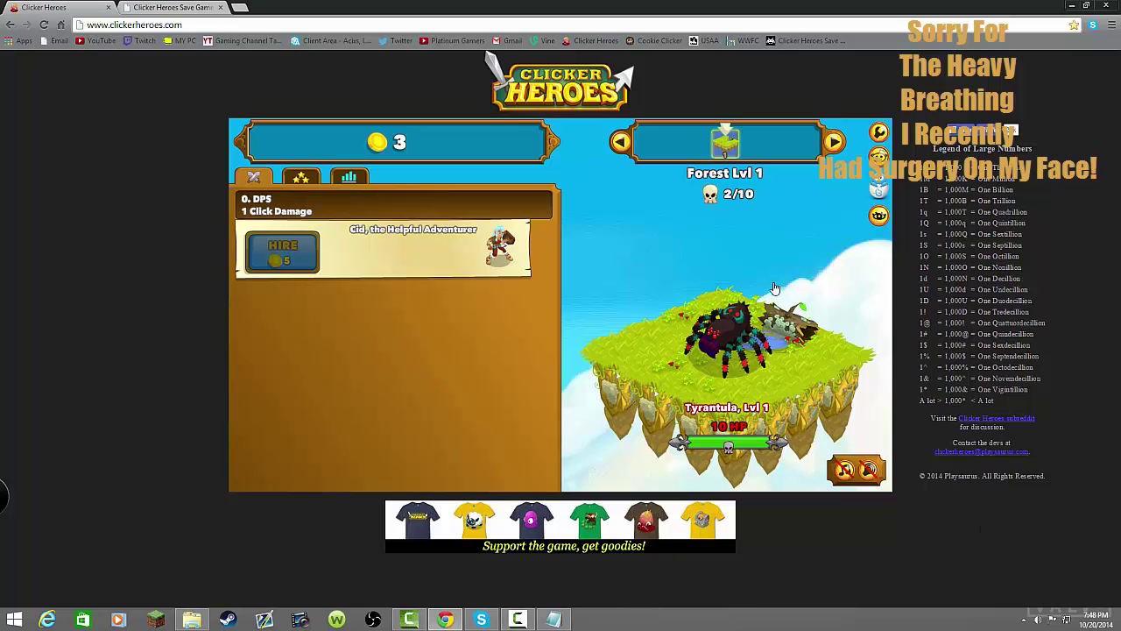
pyautogui.click(772, 288)
pyautogui.click(772, 287)
pyautogui.click(772, 287)
pyautogui.click(773, 287)
pyautogui.click(773, 288)
pyautogui.click(772, 288)
pyautogui.click(773, 287)
pyautogui.click(772, 287)
pyautogui.click(774, 284)
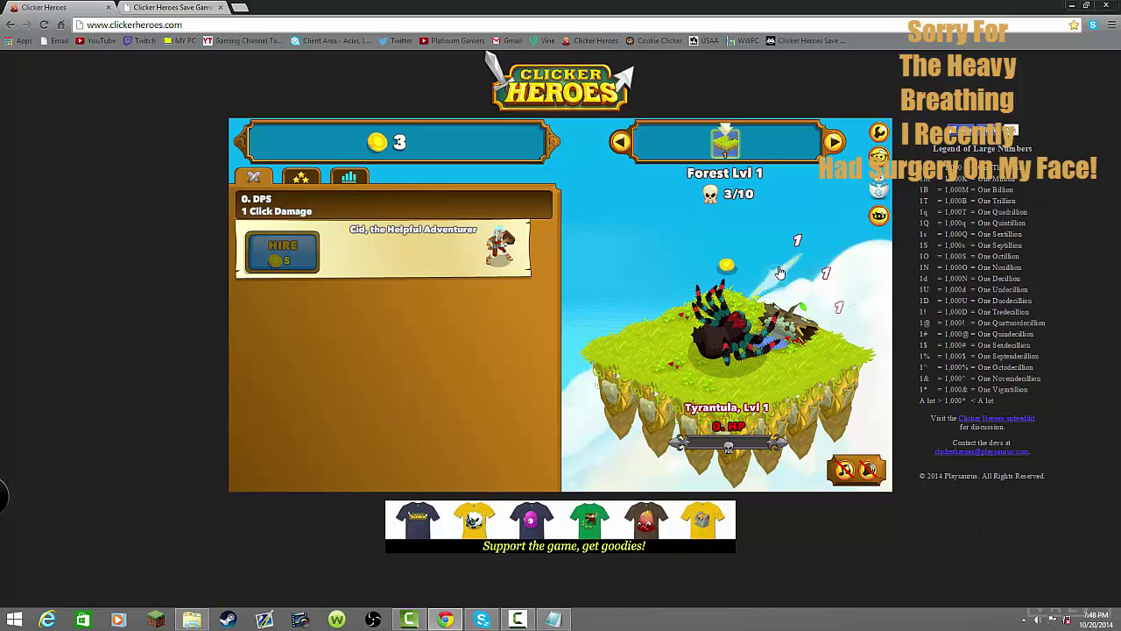
# Step: Attack the Angry Potato that follows in Forest Lvl 1 until it is defeated and its gold is collected
pyautogui.click(791, 232)
pyautogui.click(792, 232)
pyautogui.click(792, 232)
pyautogui.click(793, 232)
pyautogui.click(792, 232)
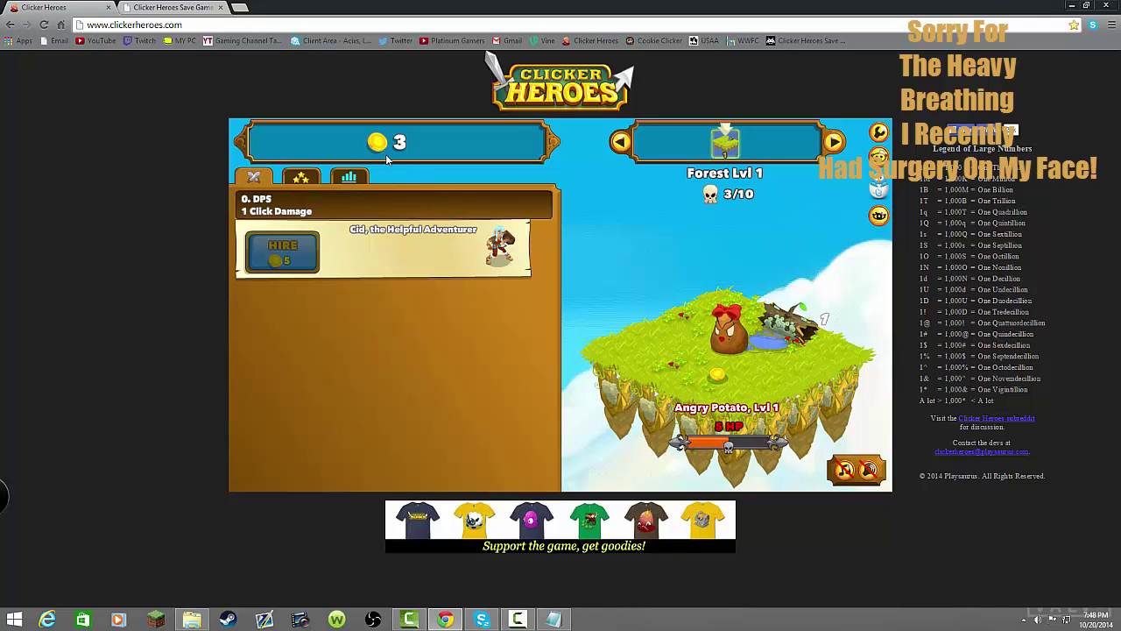
pyautogui.click(662, 267)
pyautogui.click(665, 267)
pyautogui.click(665, 267)
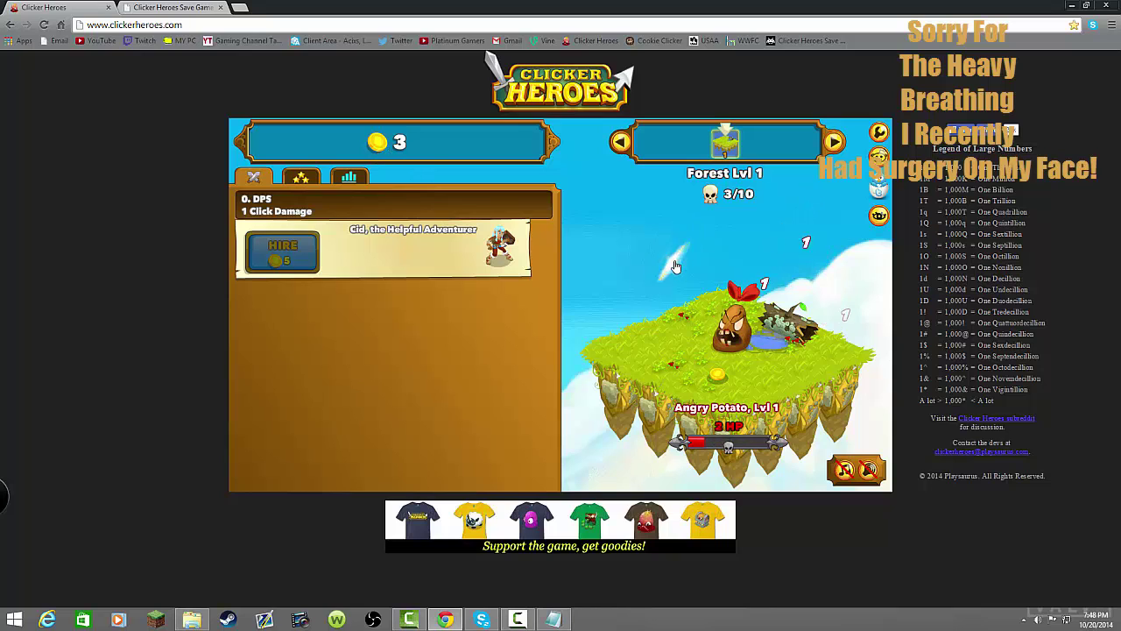
pyautogui.click(672, 265)
pyautogui.click(675, 267)
pyautogui.click(688, 285)
pyautogui.click(692, 294)
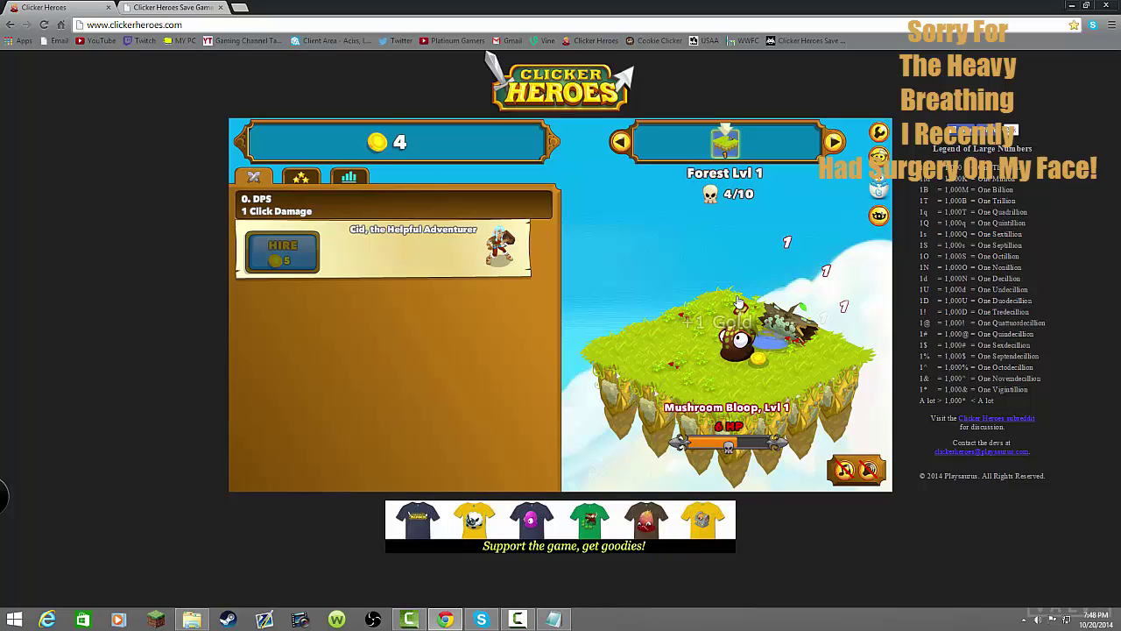
# Step: Finish off the Mushroom Bloops in Forest Lvl 1 to earn more gold
pyautogui.click(700, 303)
pyautogui.click(699, 304)
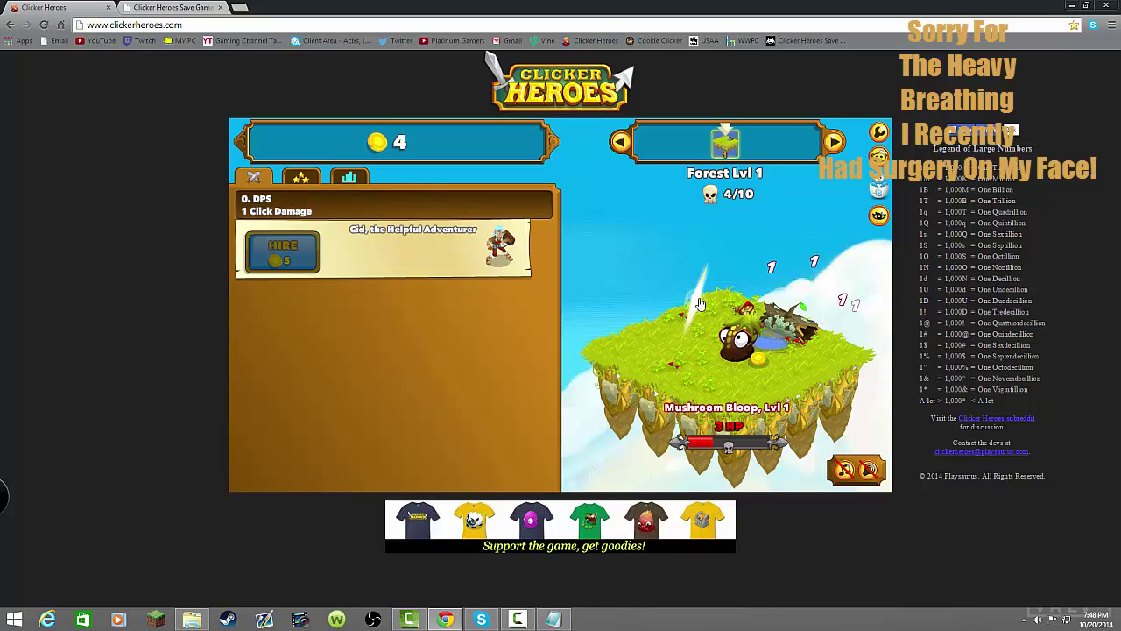
pyautogui.click(702, 347)
pyautogui.click(701, 346)
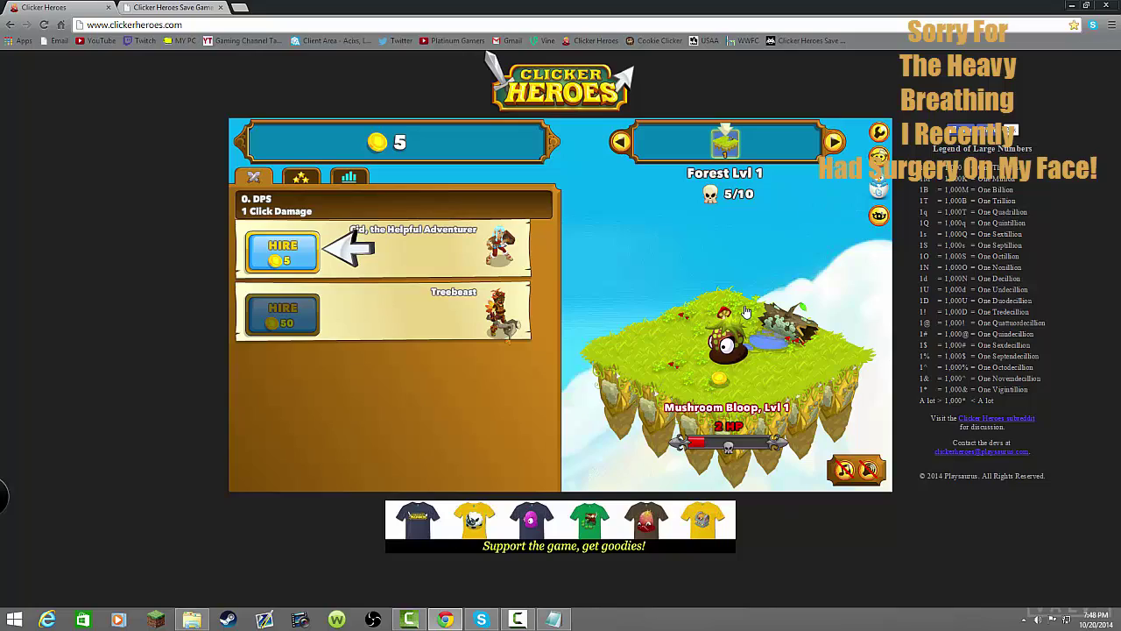
pyautogui.doubleClick(727, 340)
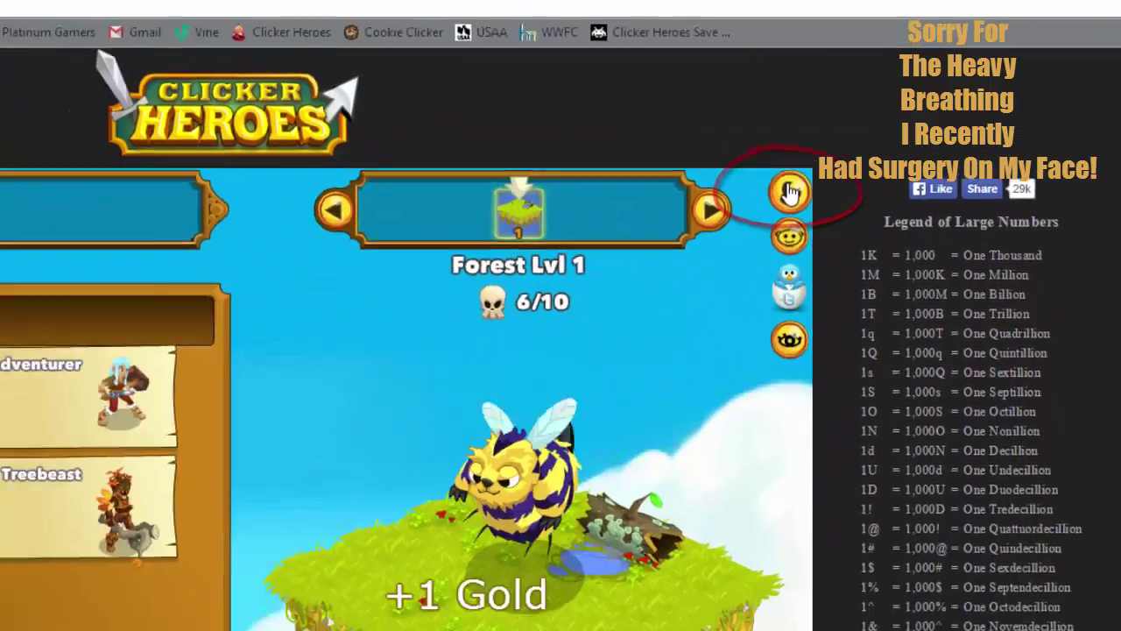
# Step: Open the game's settings dialog and close the leftover Notepad window
pyautogui.click(611, 312)
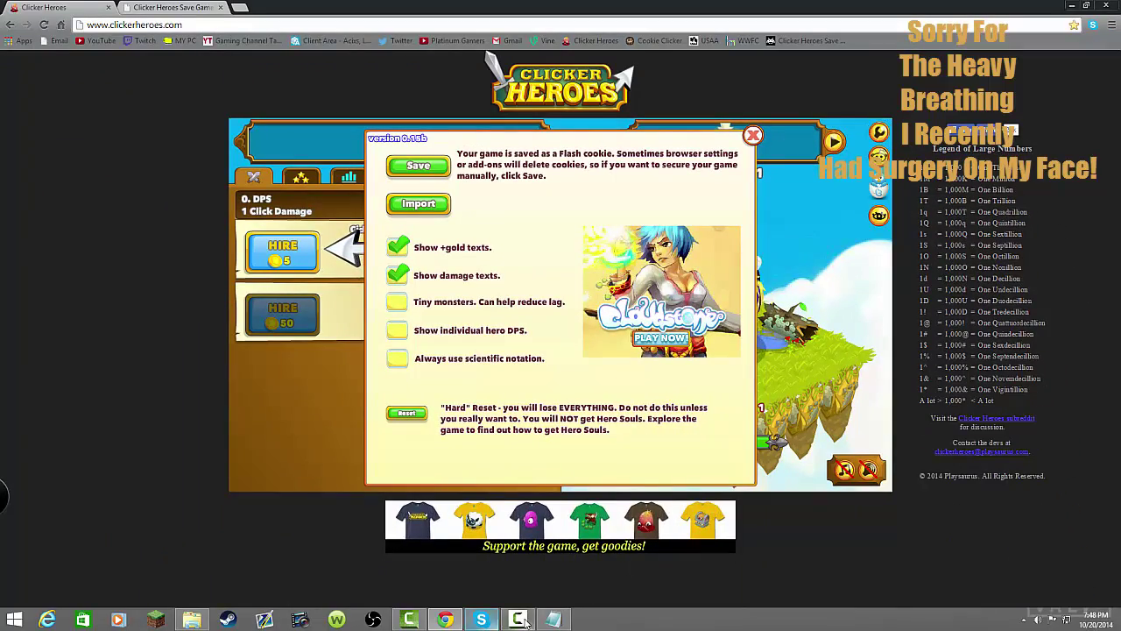
pyautogui.rightClick(553, 619)
pyautogui.click(536, 592)
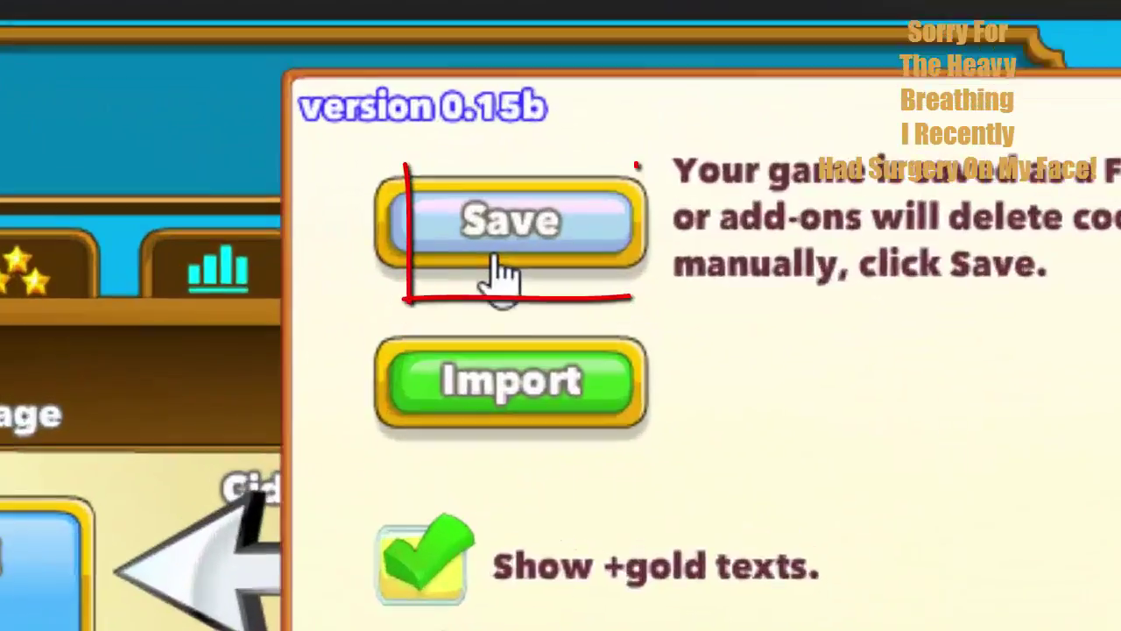
# Step: Save the game to the existing clickerHeroSave.txt file in Documents, replacing the old version
pyautogui.click(418, 166)
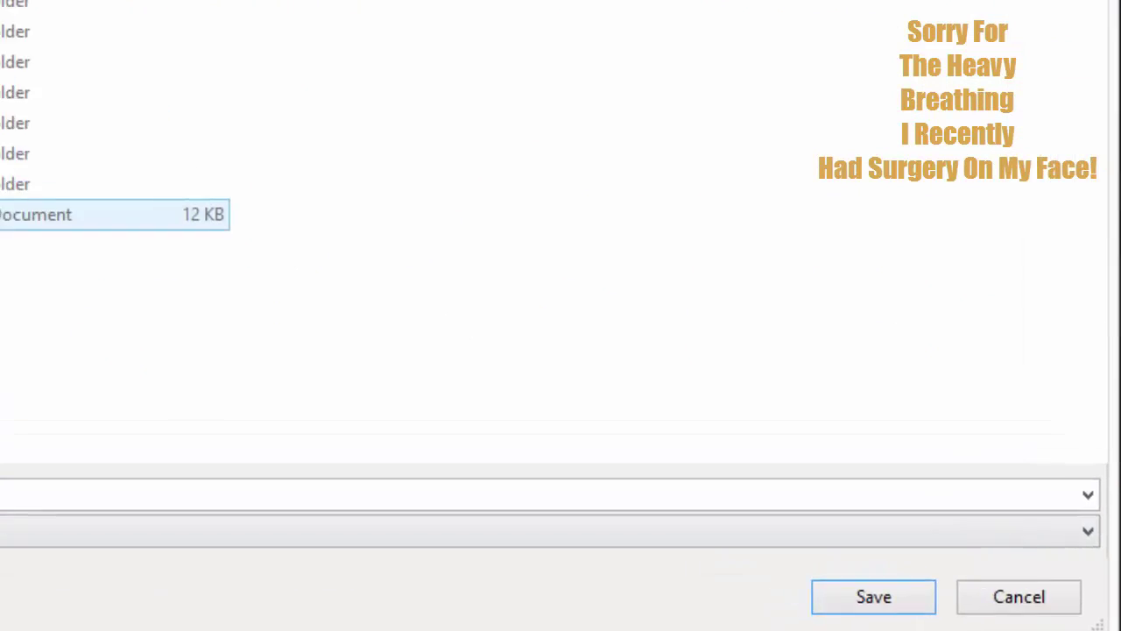
pyautogui.doubleClick(17, 563)
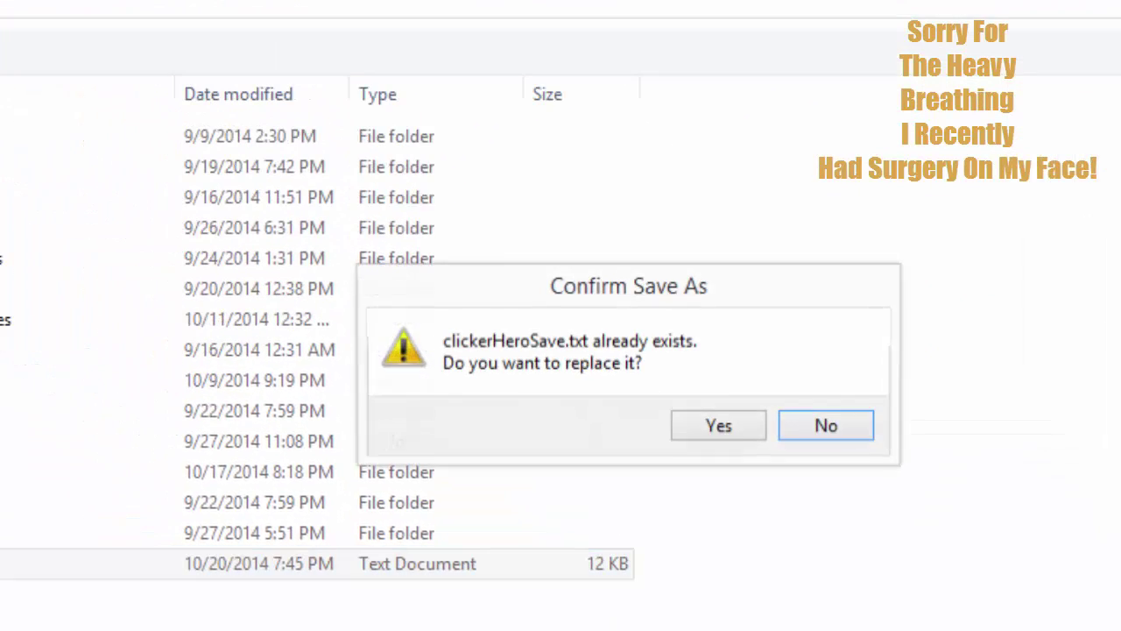
pyautogui.click(718, 429)
pyautogui.click(652, 366)
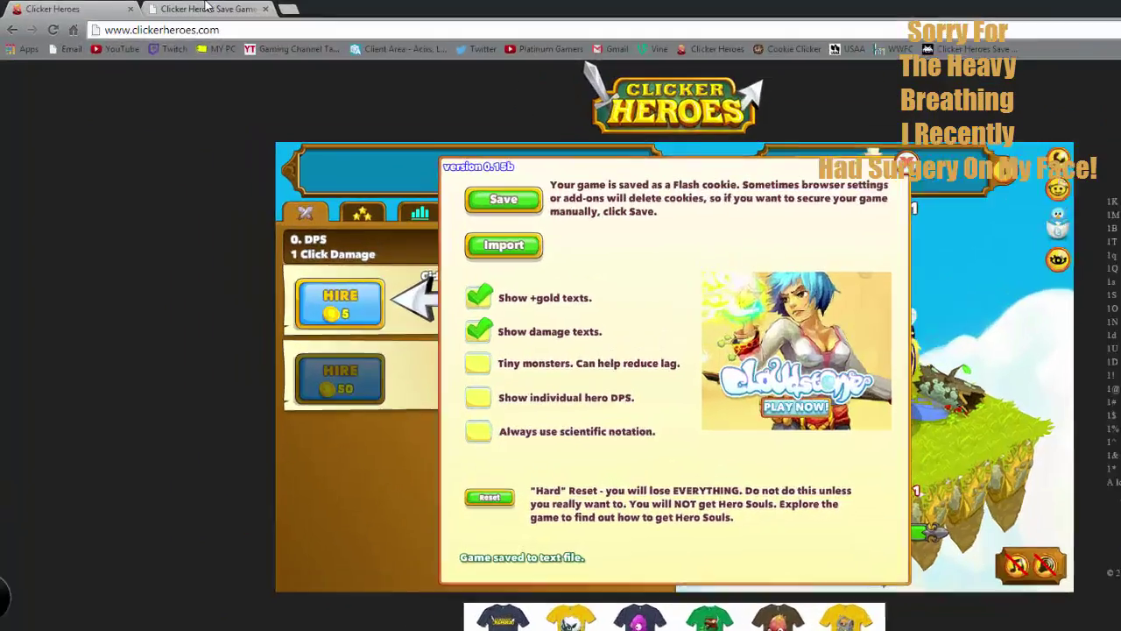
# Step: Switch to the Clicker Heroes Save Game Editor page and advance through Easy Mode to the page for pasting the save
pyautogui.click(152, 8)
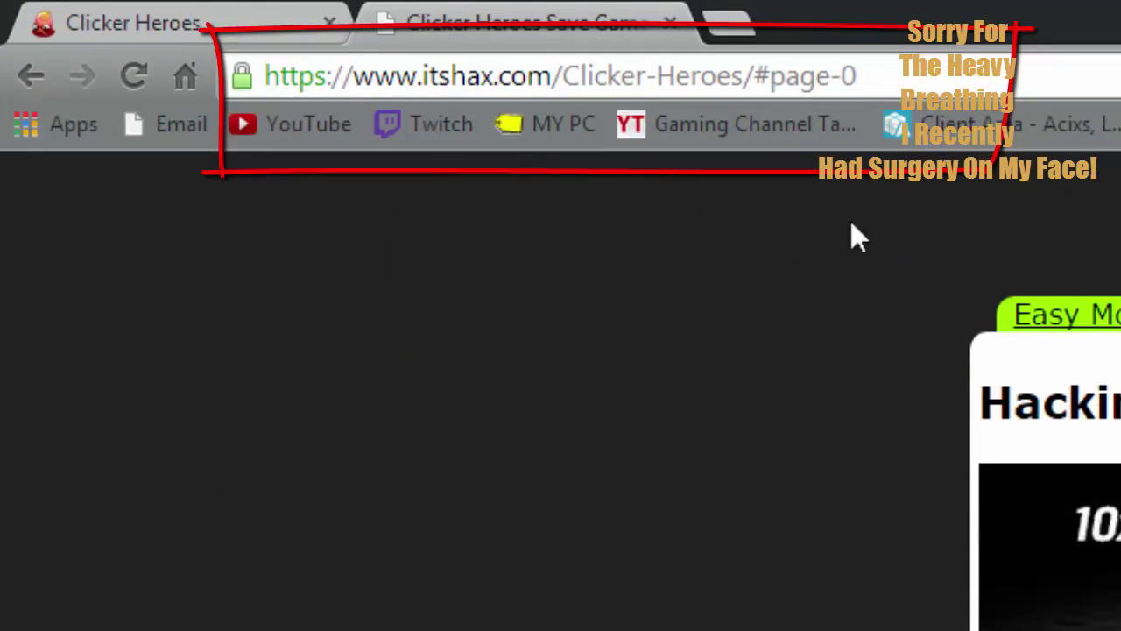
pyautogui.scroll(-3, 1044, 391)
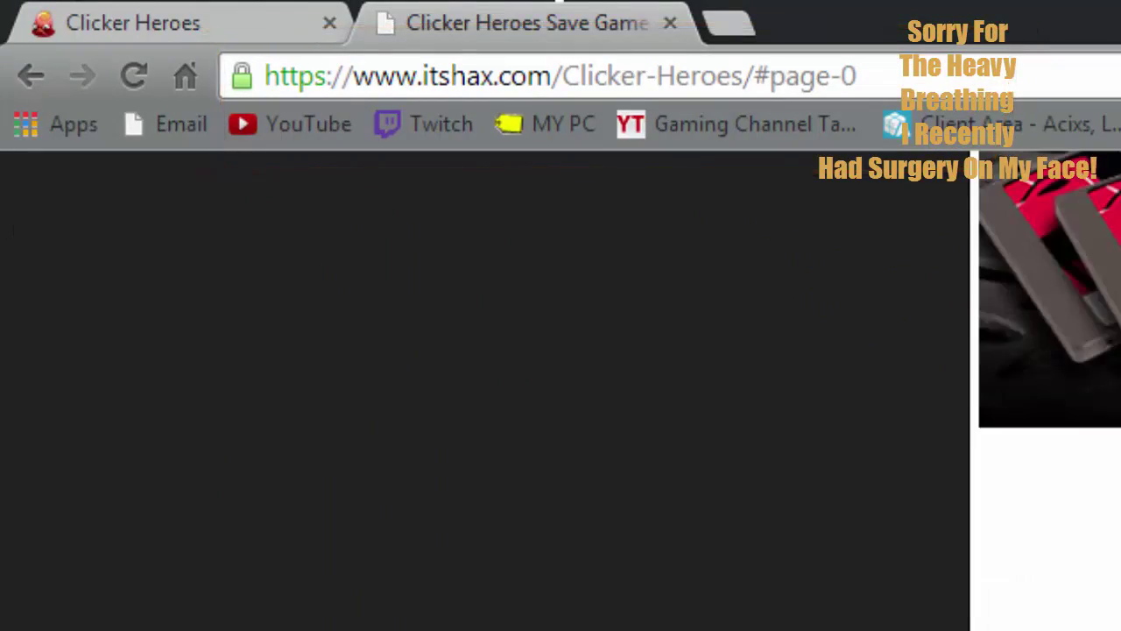
pyautogui.scroll(3, 283, 309)
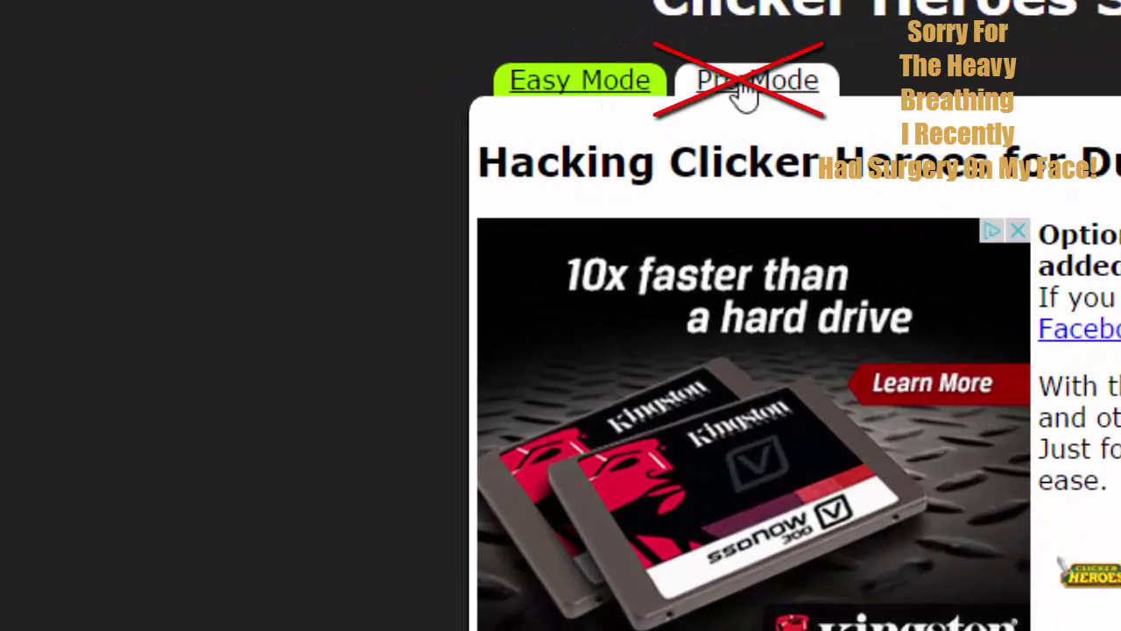
pyautogui.scroll(-1, 723, 70)
pyautogui.scroll(-3, 703, 49)
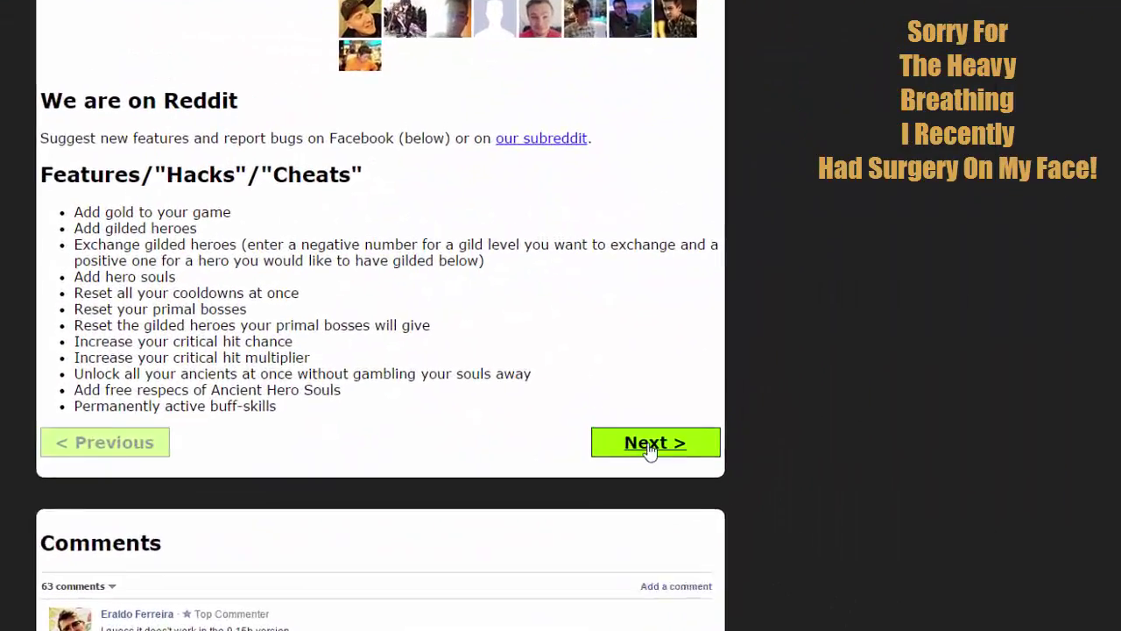
pyautogui.click(738, 366)
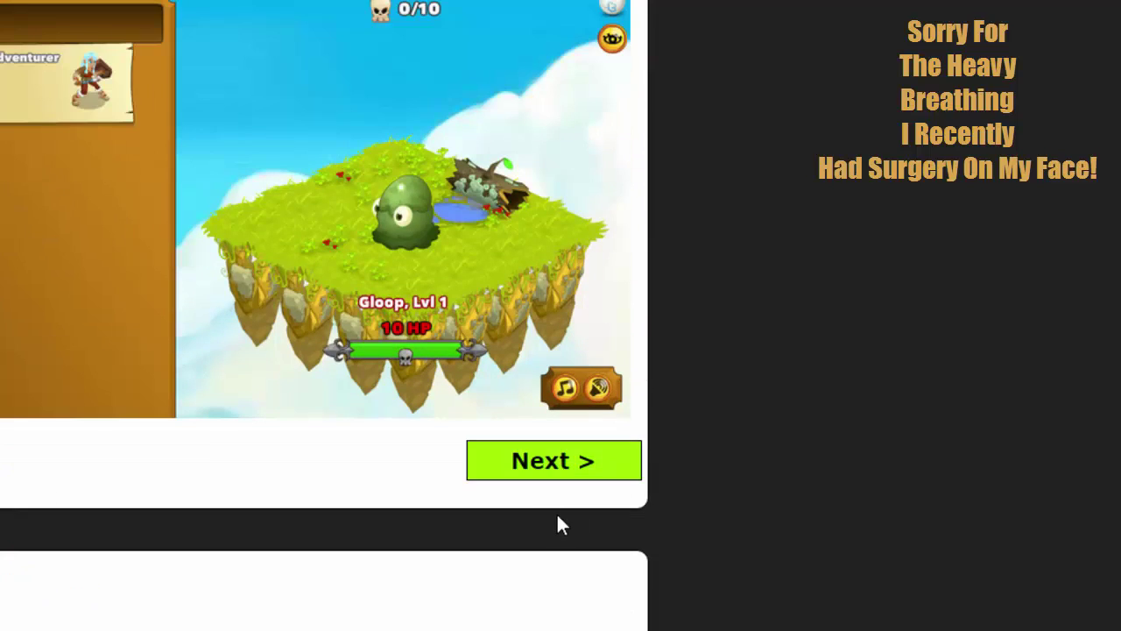
pyautogui.click(554, 462)
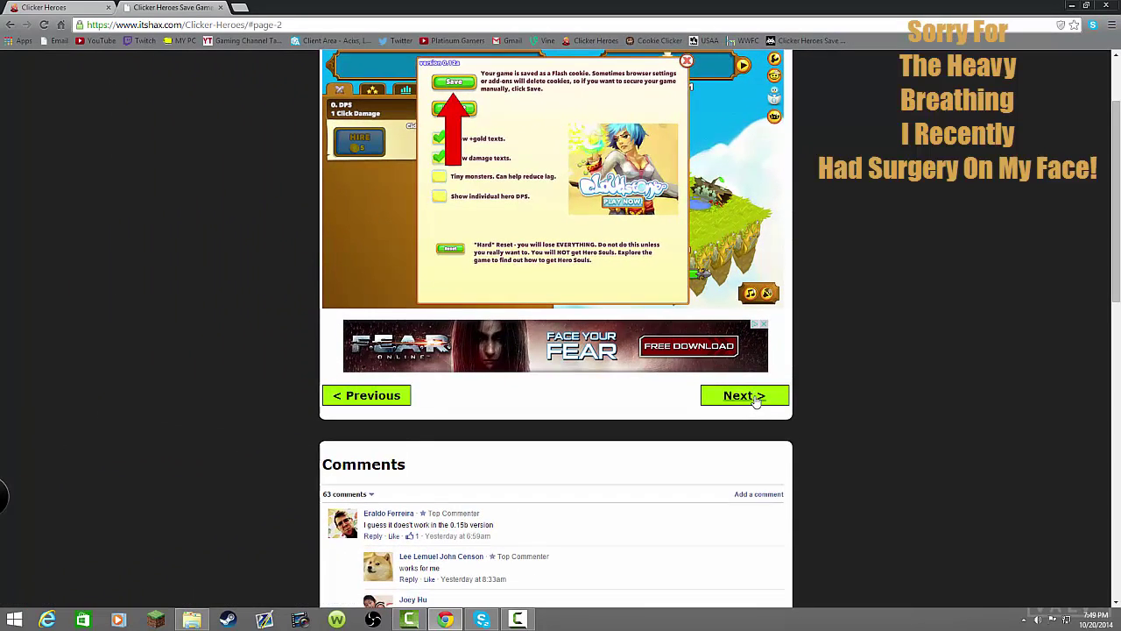
pyautogui.click(744, 396)
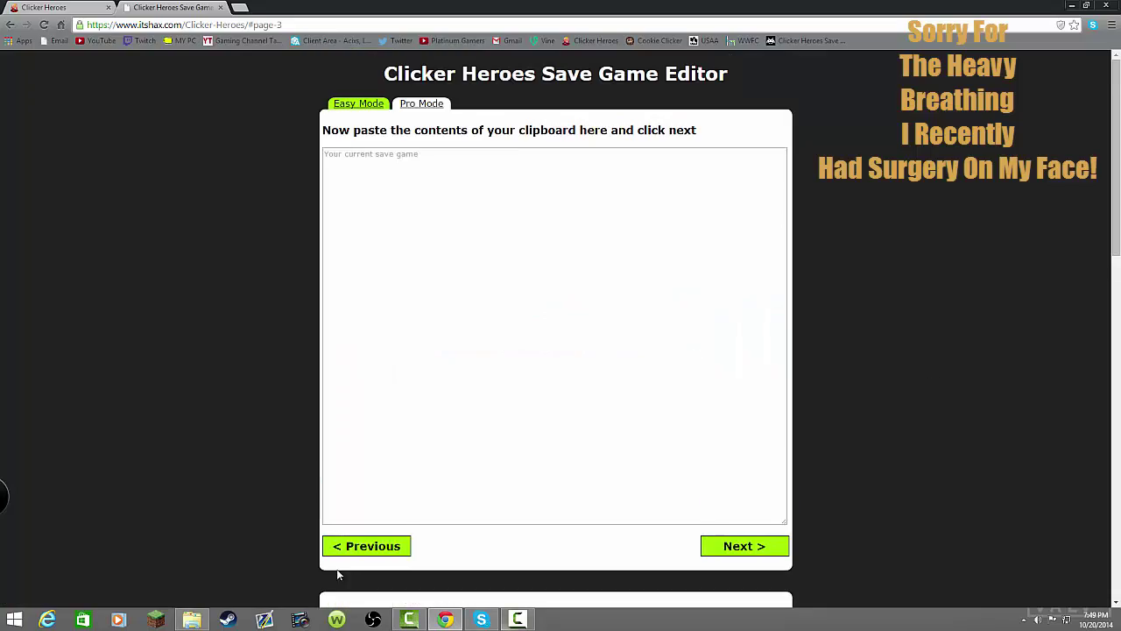
# Step: Open clickerHeroSave from the Documents folder in Notepad and copy its entire contents
pyautogui.click(192, 619)
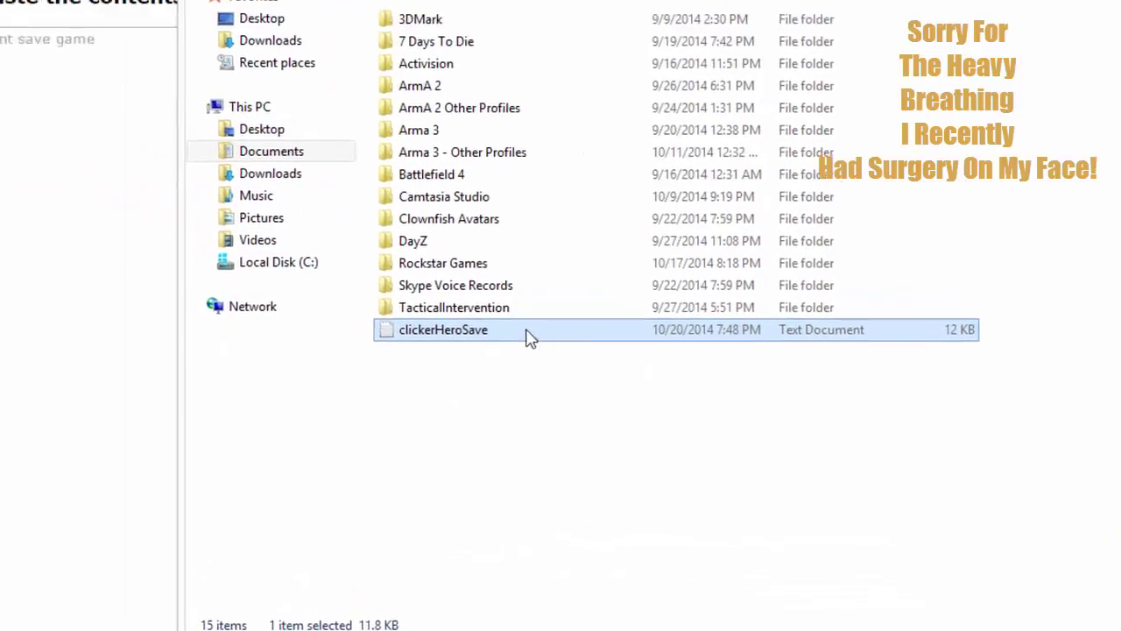
pyautogui.doubleClick(529, 338)
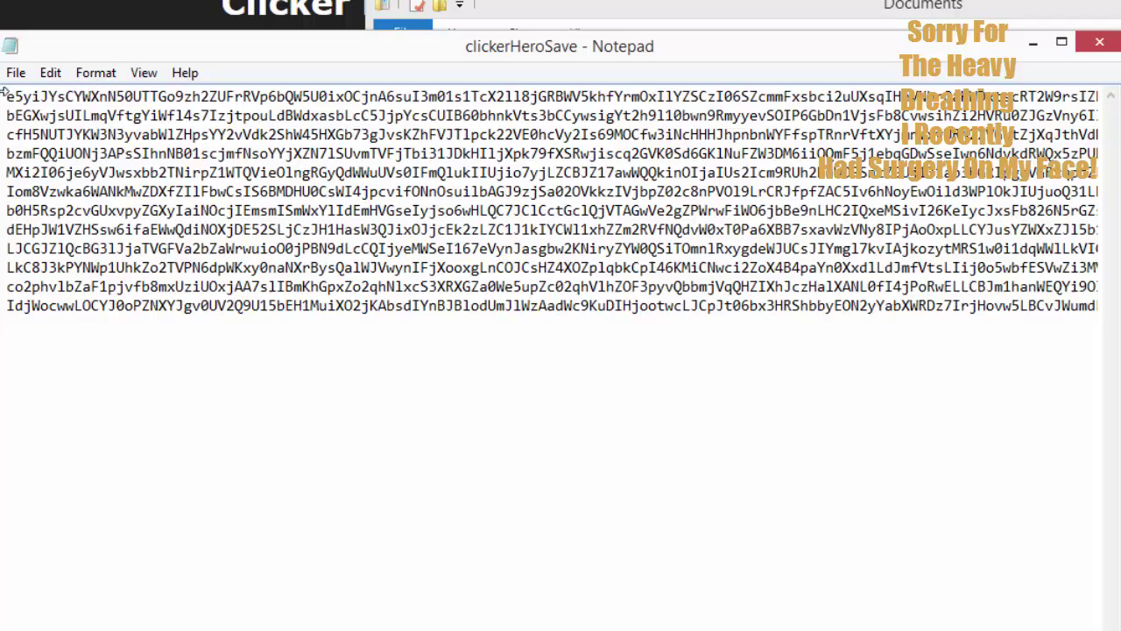
pyautogui.moveTo(4, 91); pyautogui.dragTo(971, 358)
pyautogui.rightClick(842, 295)
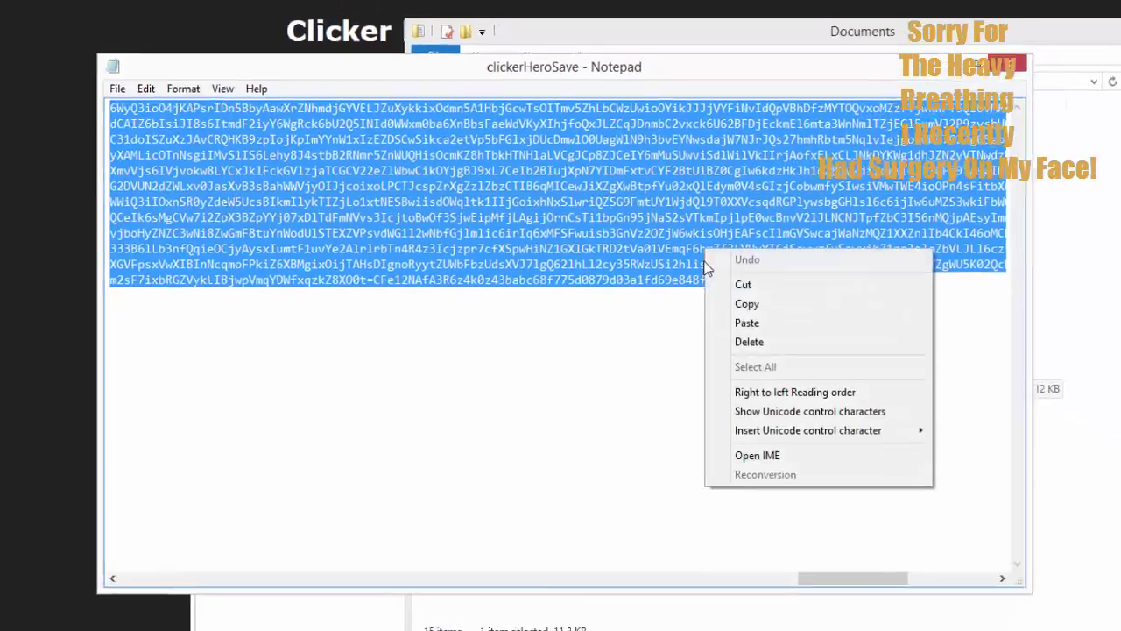
pyautogui.click(871, 340)
# Step: Paste the copied save into the save game editor's text box and continue to the page of editing options
pyautogui.click(405, 508)
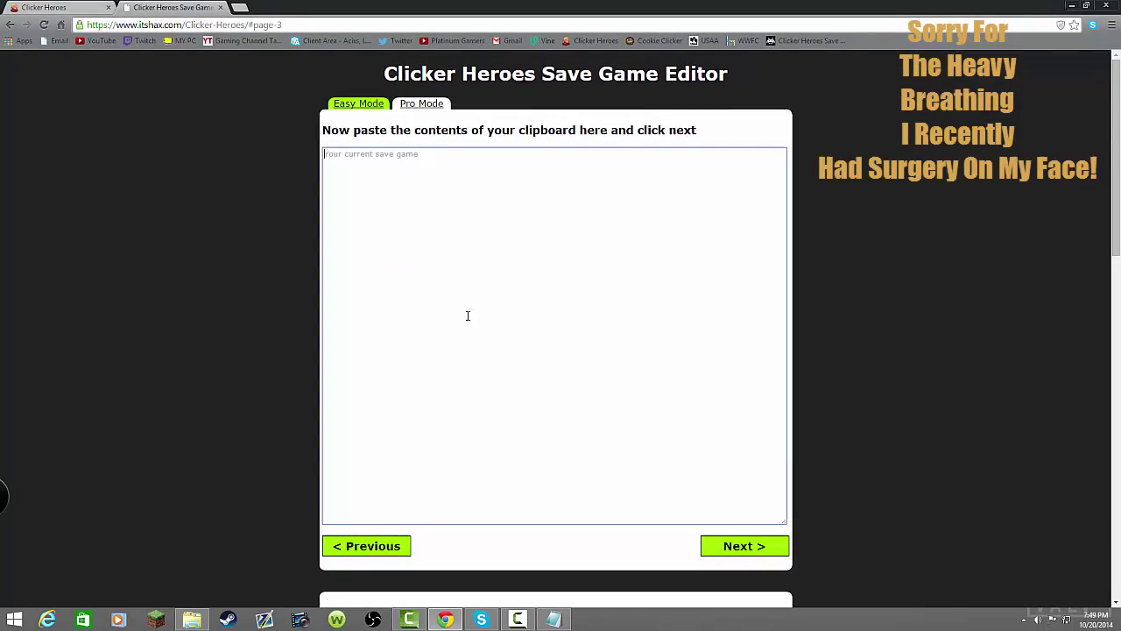
pyautogui.rightClick(468, 317)
pyautogui.click(495, 383)
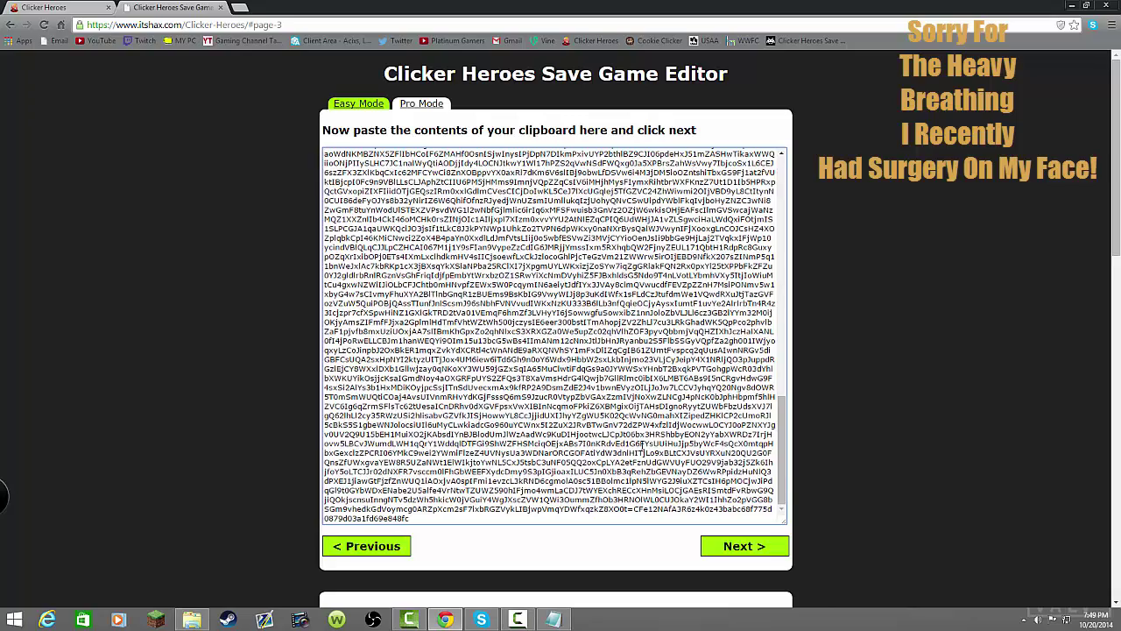
pyautogui.scroll(-1, 925, 415)
pyautogui.scroll(1, 945, 430)
pyautogui.scroll(5, 717, 322)
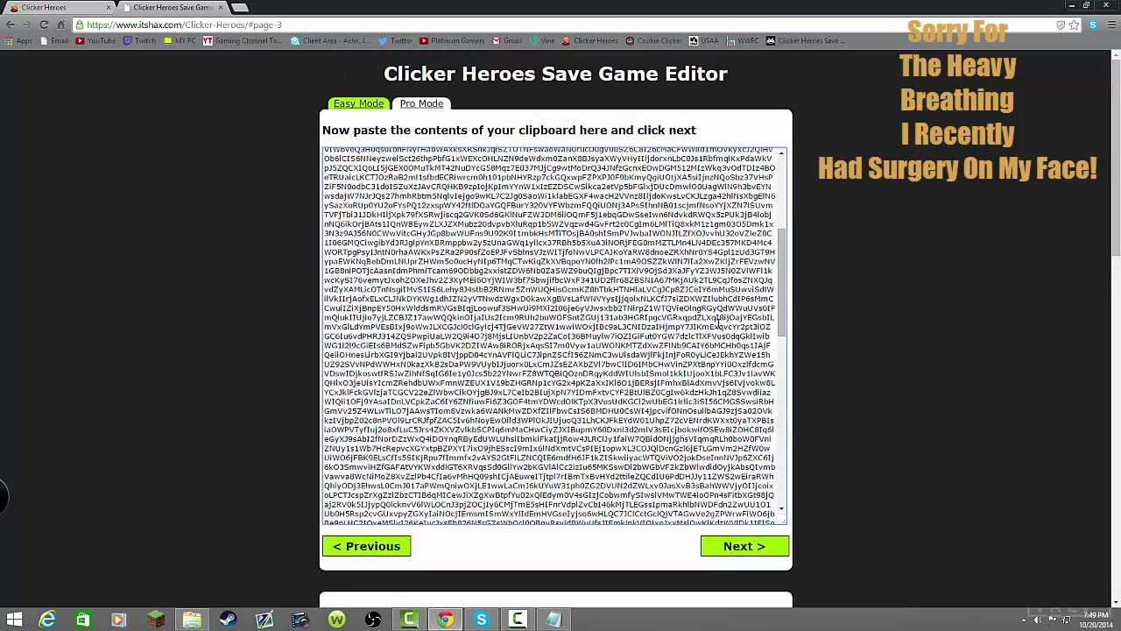
pyautogui.moveTo(784, 285); pyautogui.dragTo(790, 256)
pyautogui.scroll(-4, 856, 342)
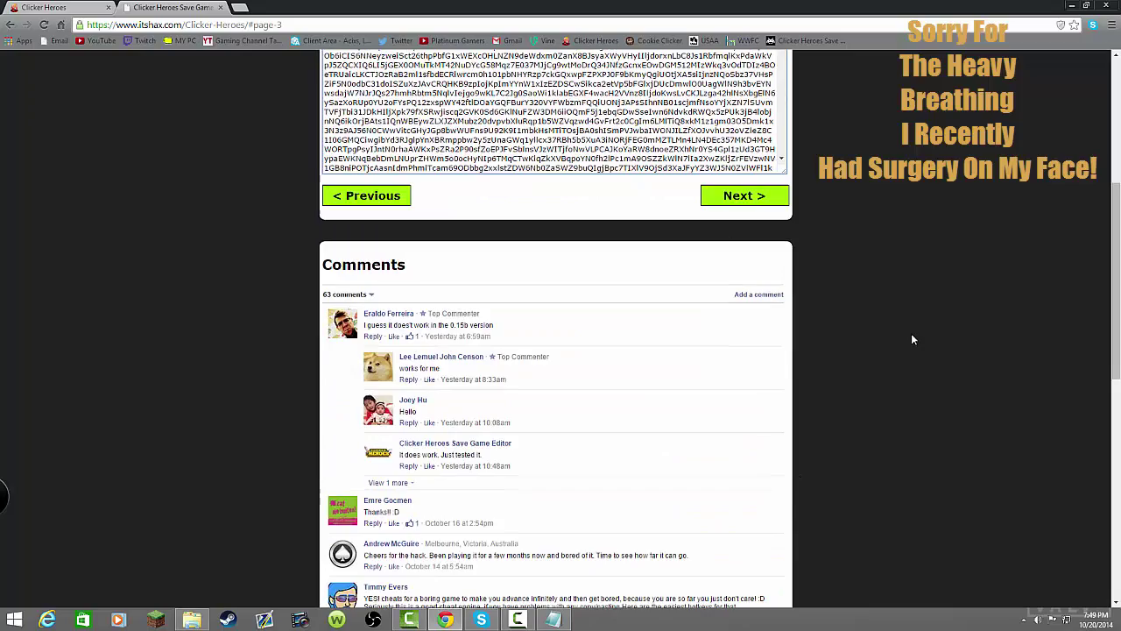
pyautogui.scroll(2, 913, 330)
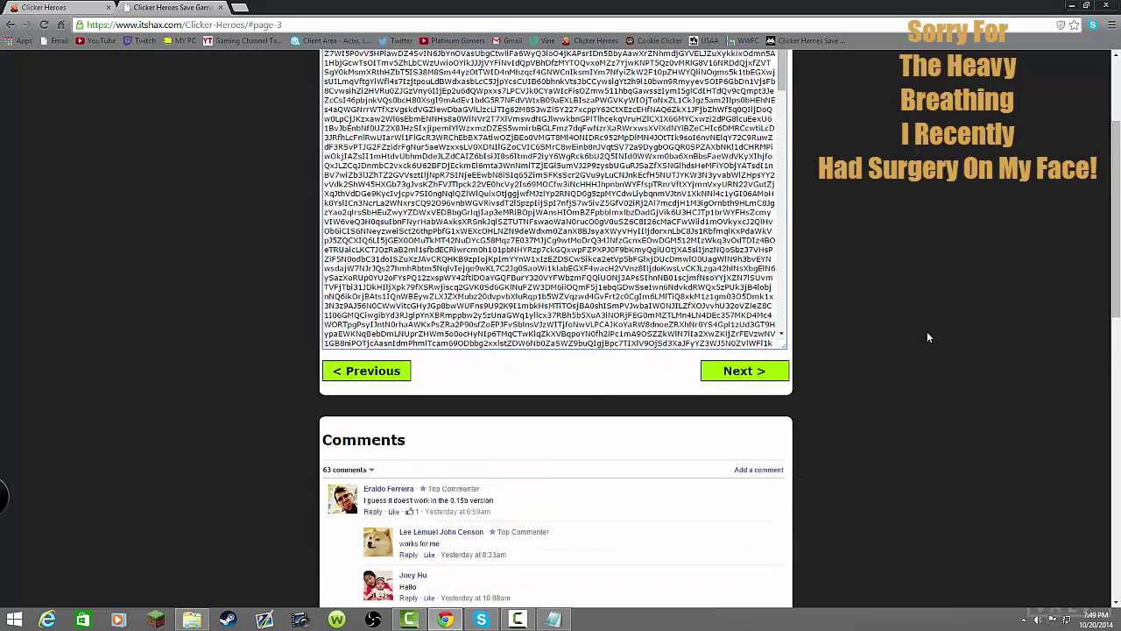
pyautogui.click(772, 378)
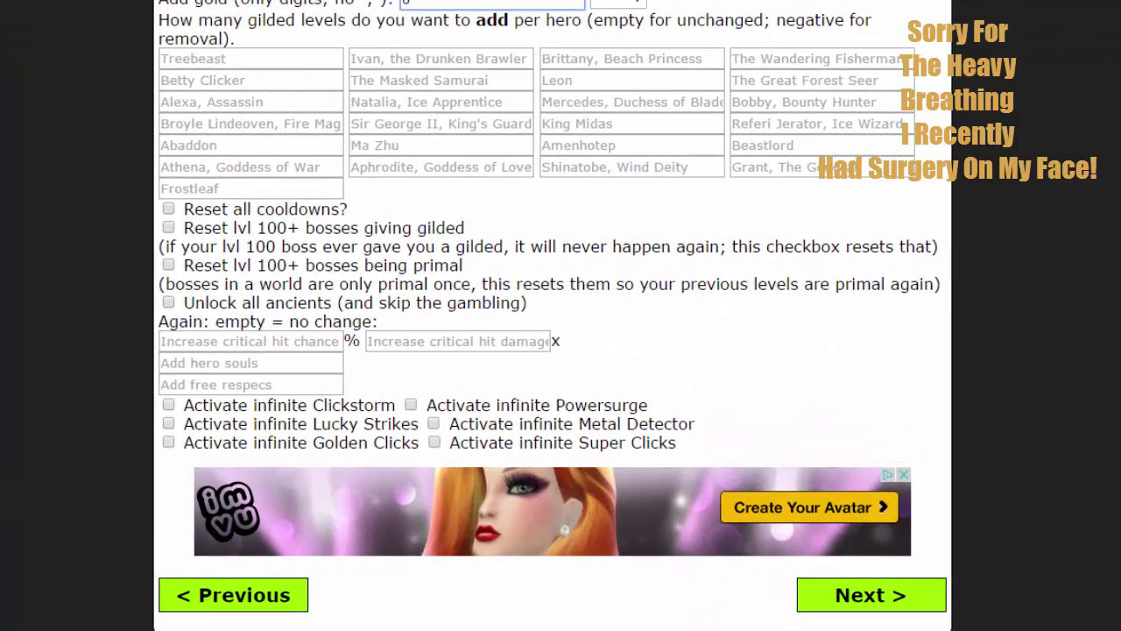
# Step: Fill the gold to add with a long string of 9s and set its magnitude to "A lot"
pyautogui.scroll(-4, 552, 316)
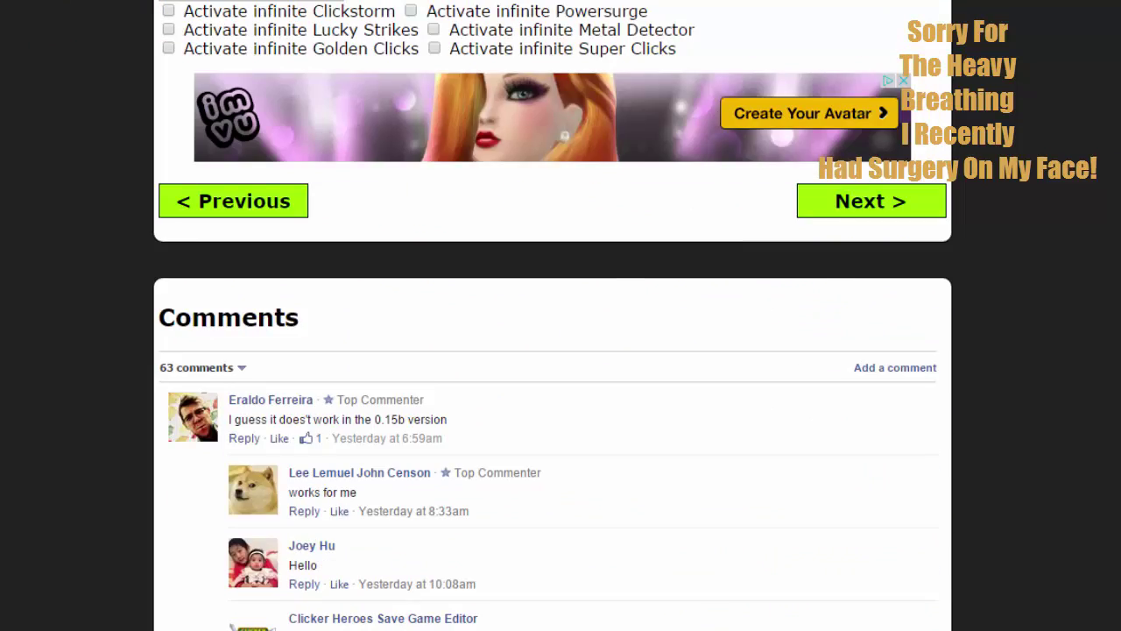
pyautogui.scroll(4, 552, 315)
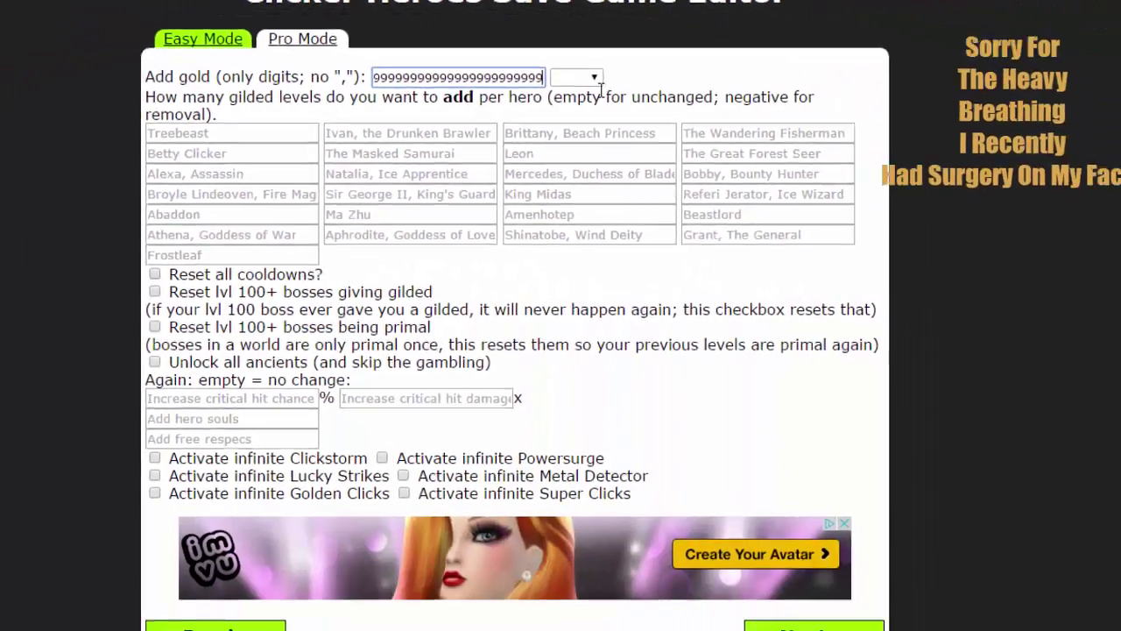
pyautogui.click(812, 188)
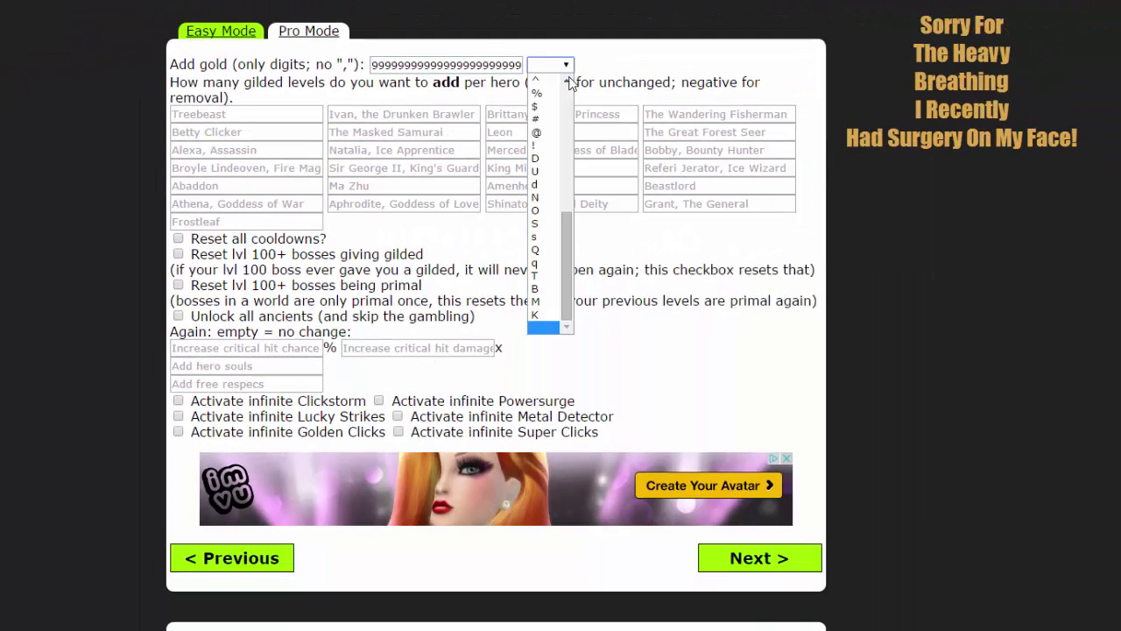
pyautogui.click(539, 316)
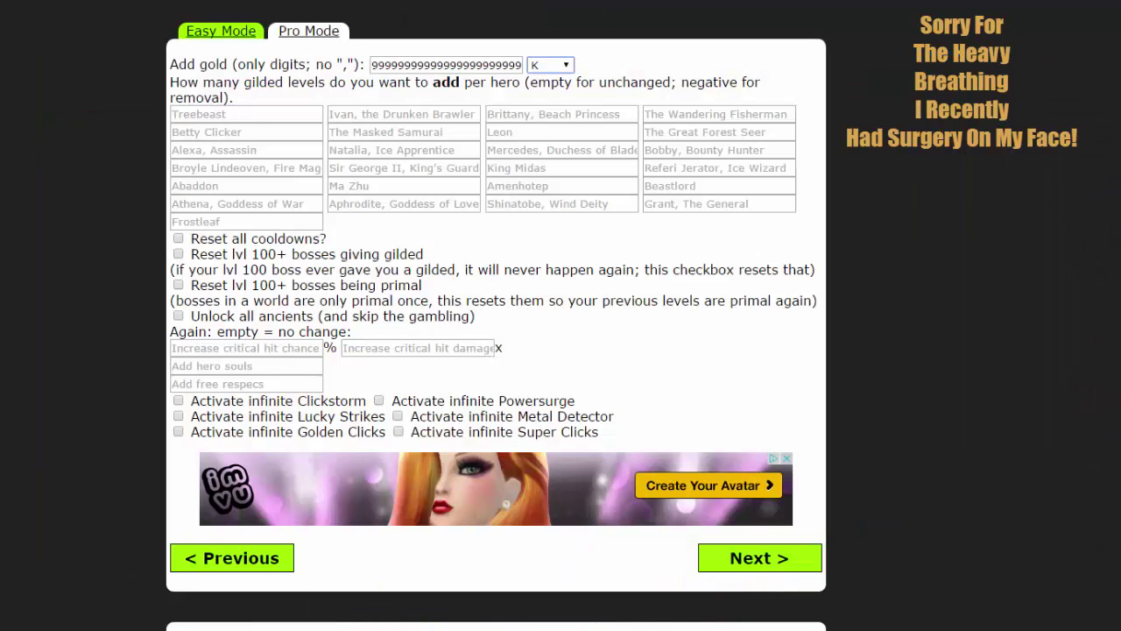
pyautogui.click(565, 70)
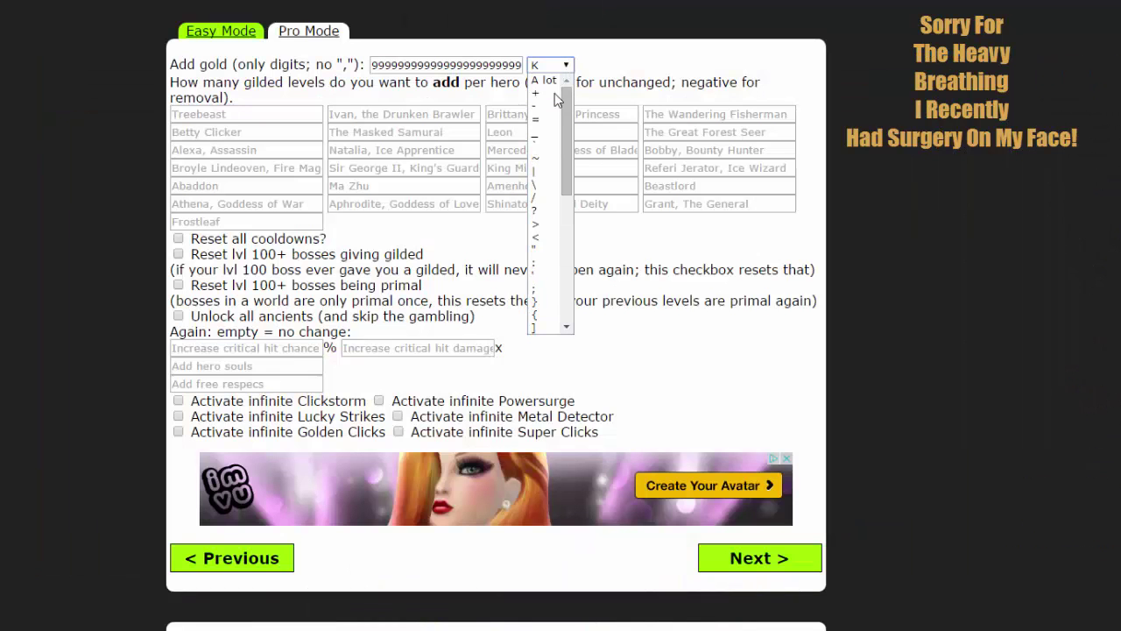
pyautogui.click(547, 81)
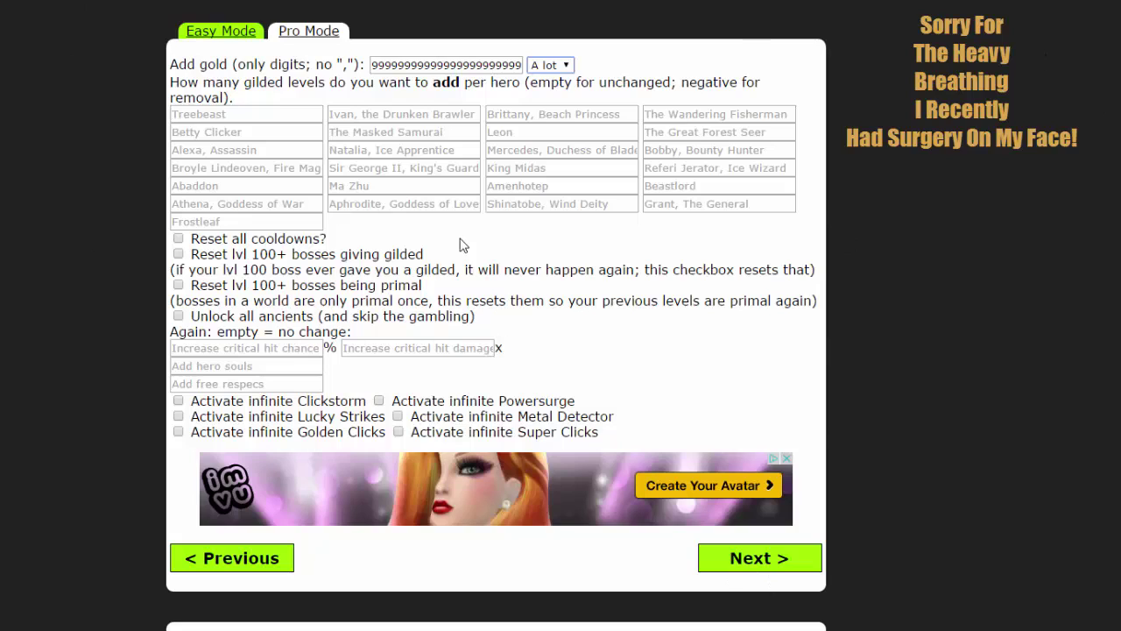
# Step: Add 523 gilded levels to Treebeast and 56341 to King Midas, and advance past the achievements to the new save game page
pyautogui.click(221, 114)
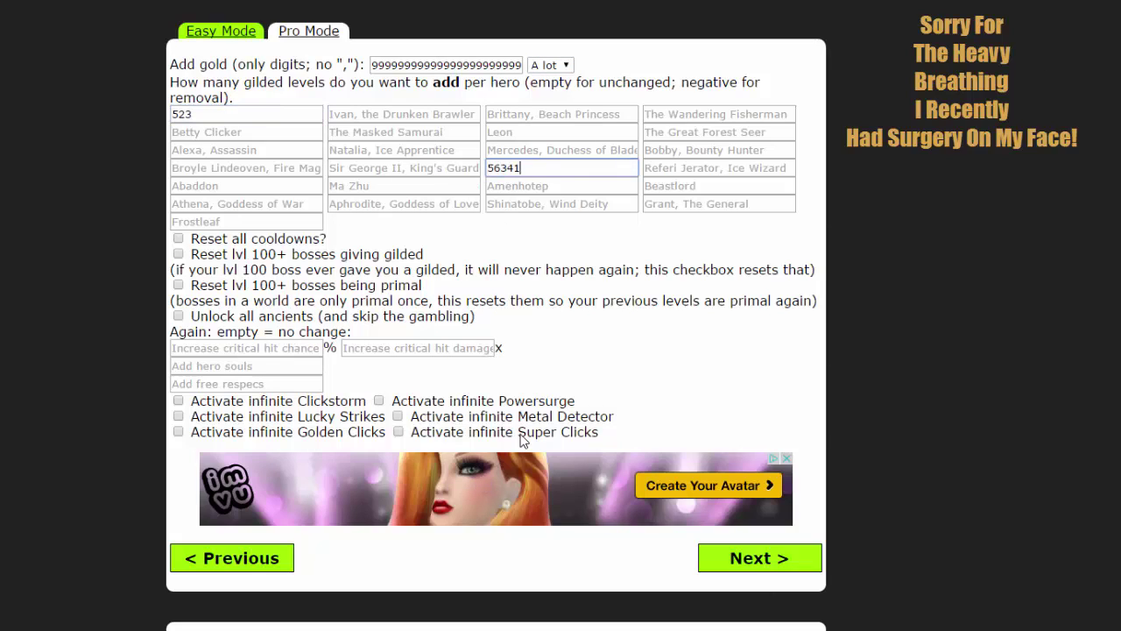
pyautogui.click(755, 574)
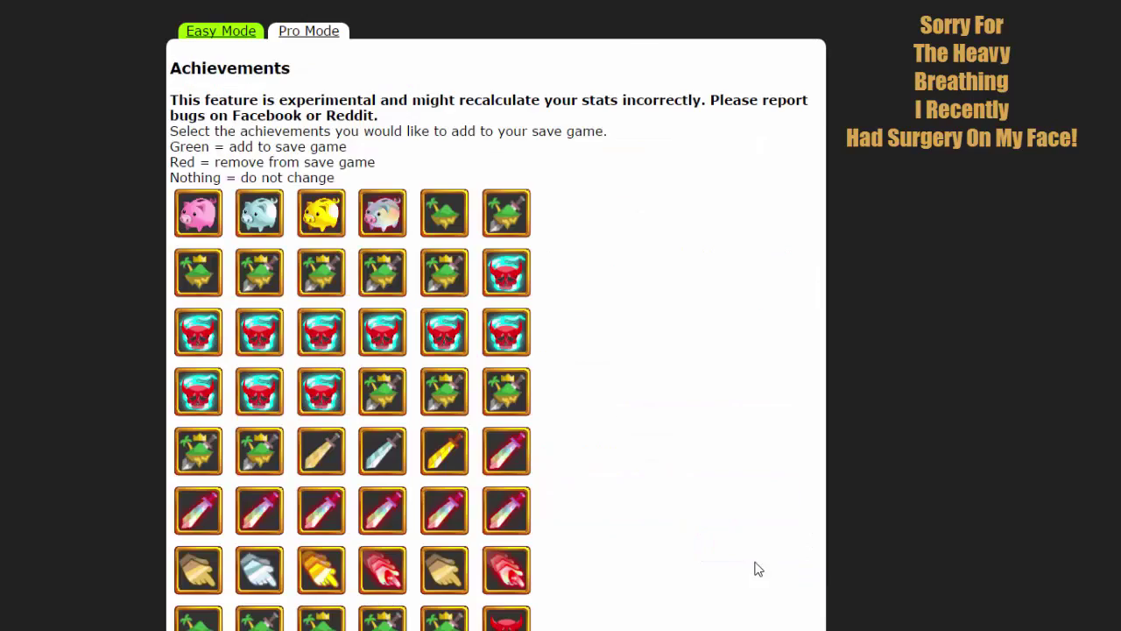
pyautogui.scroll(-10, 764, 225)
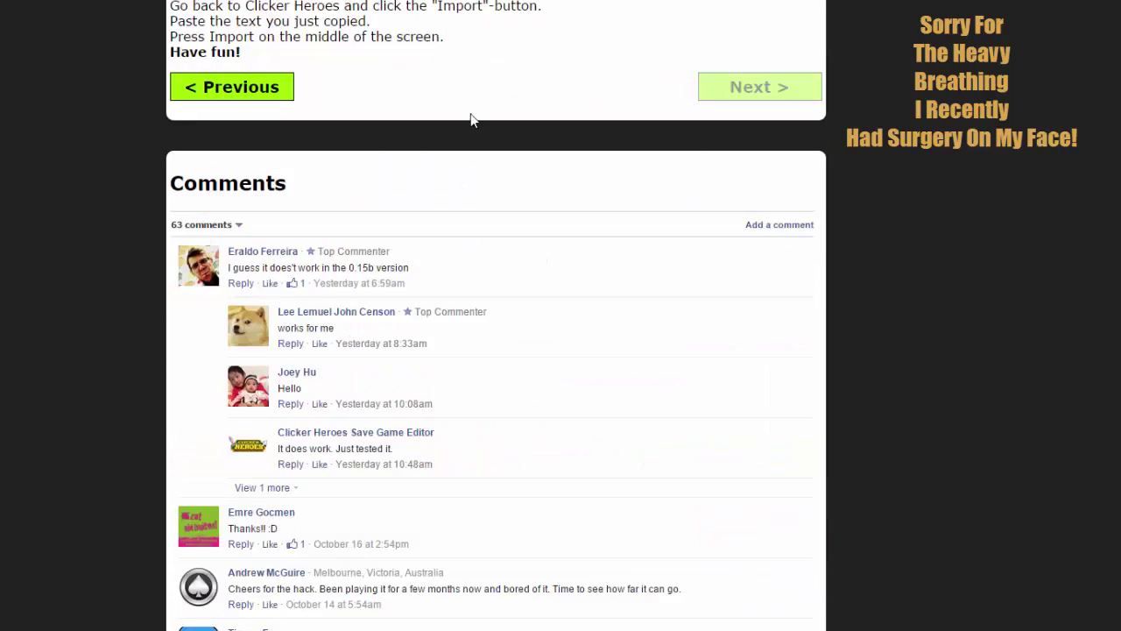
pyautogui.scroll(10, 470, 120)
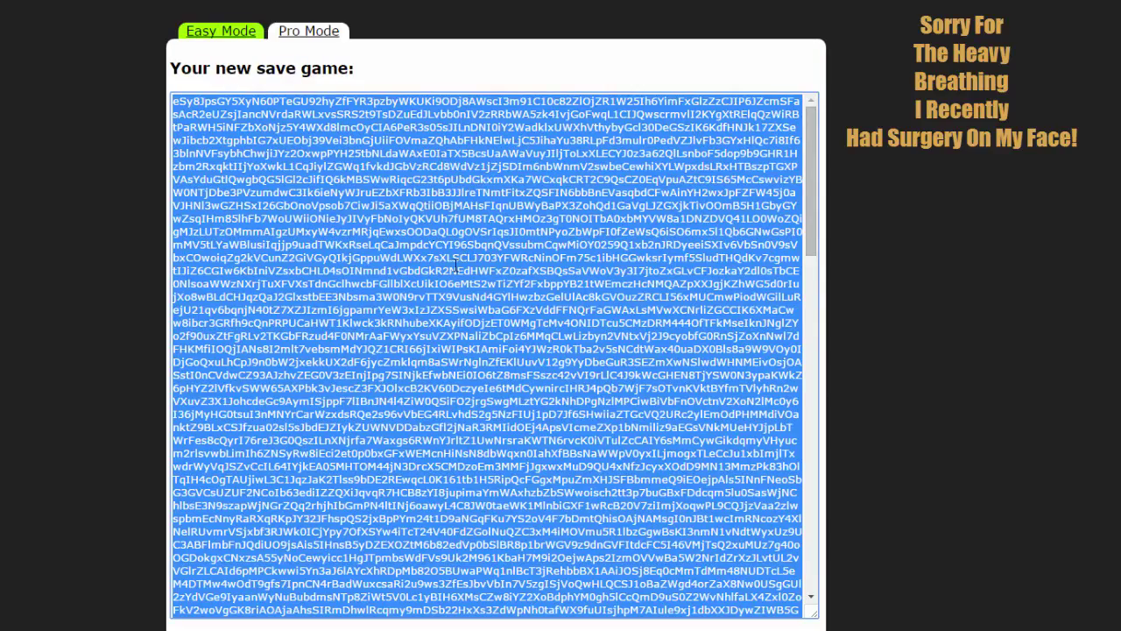
# Step: Copy the entire new save game text and return to the Clicker Heroes game page
pyautogui.rightClick(455, 265)
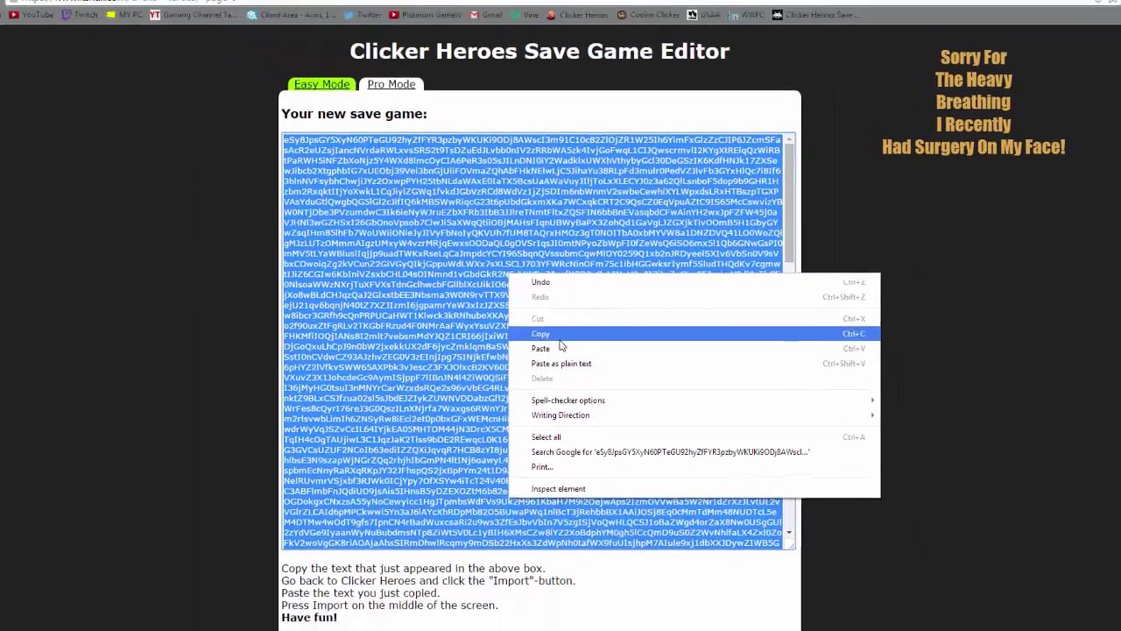
pyautogui.click(517, 340)
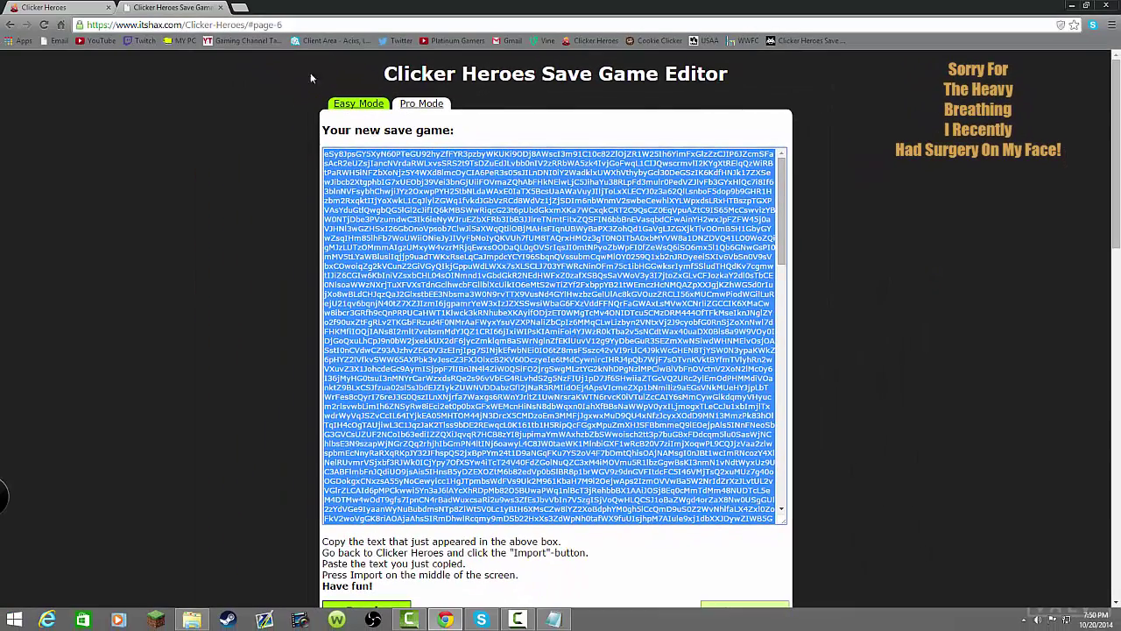
pyautogui.click(75, 7)
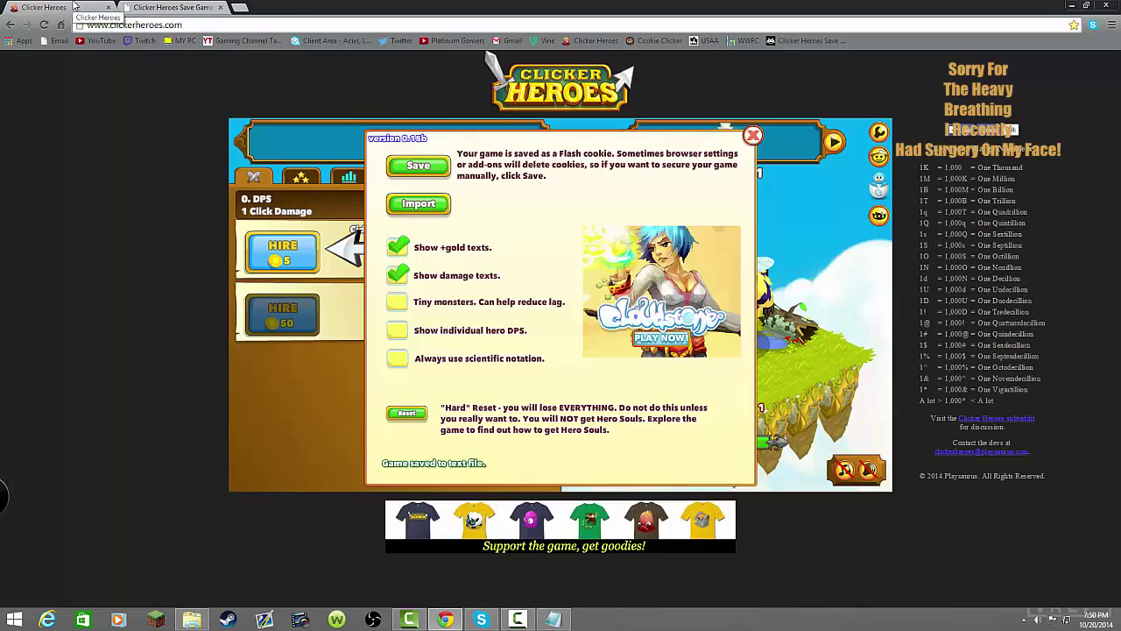
# Step: Import the copied save into the game, and close the welcome message and the settings window
pyautogui.click(398, 207)
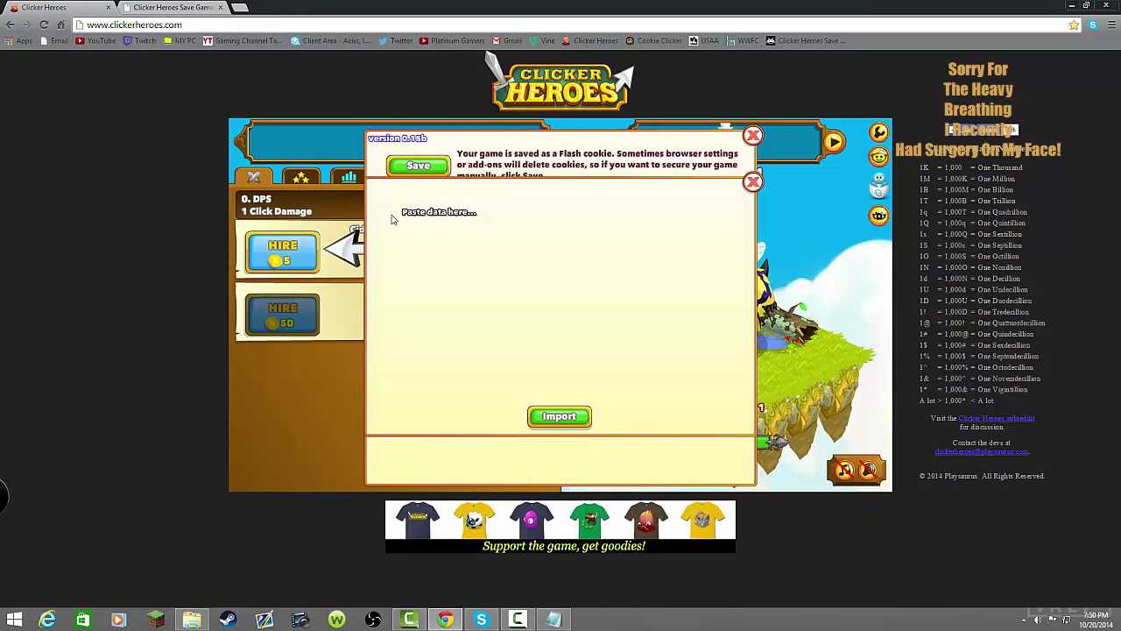
pyautogui.rightClick(550, 222)
pyautogui.click(564, 261)
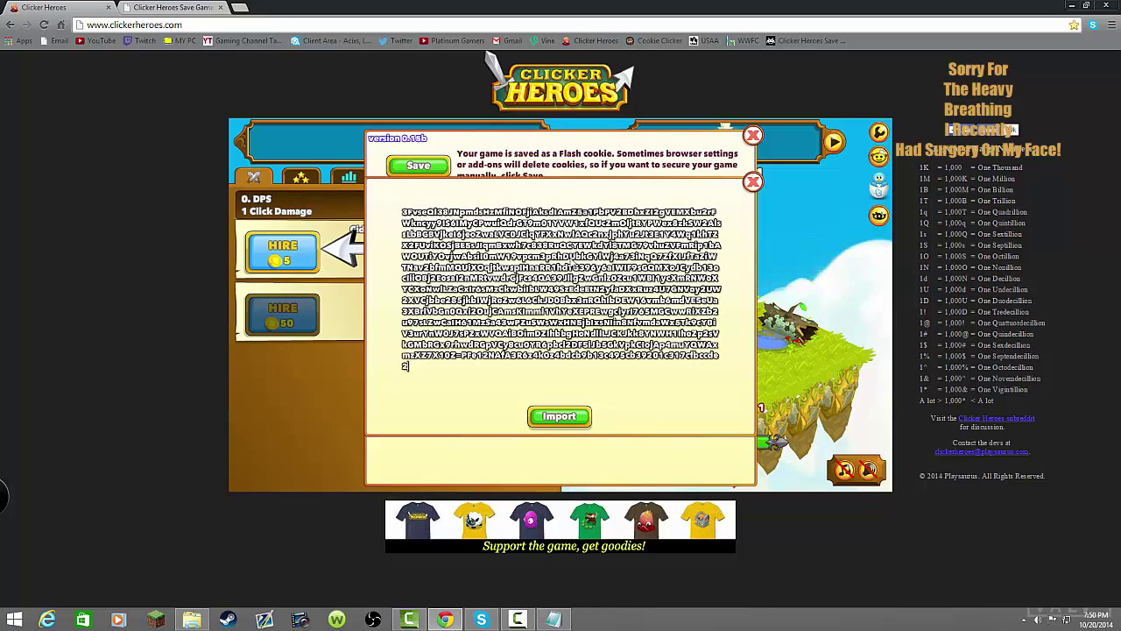
pyautogui.click(559, 415)
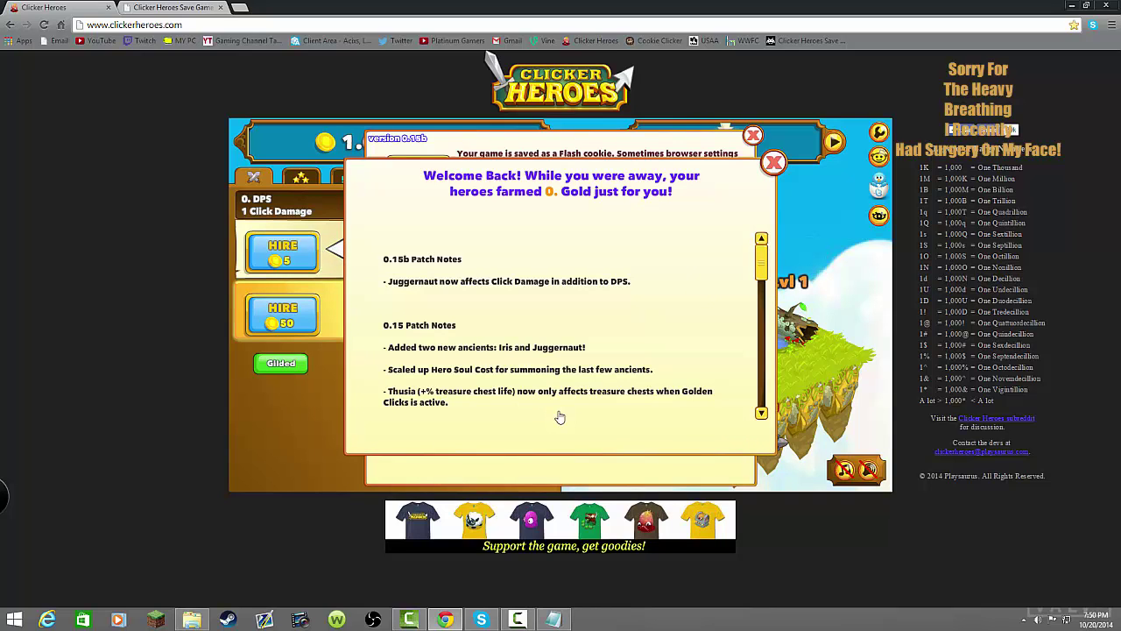
pyautogui.click(773, 163)
pyautogui.click(751, 136)
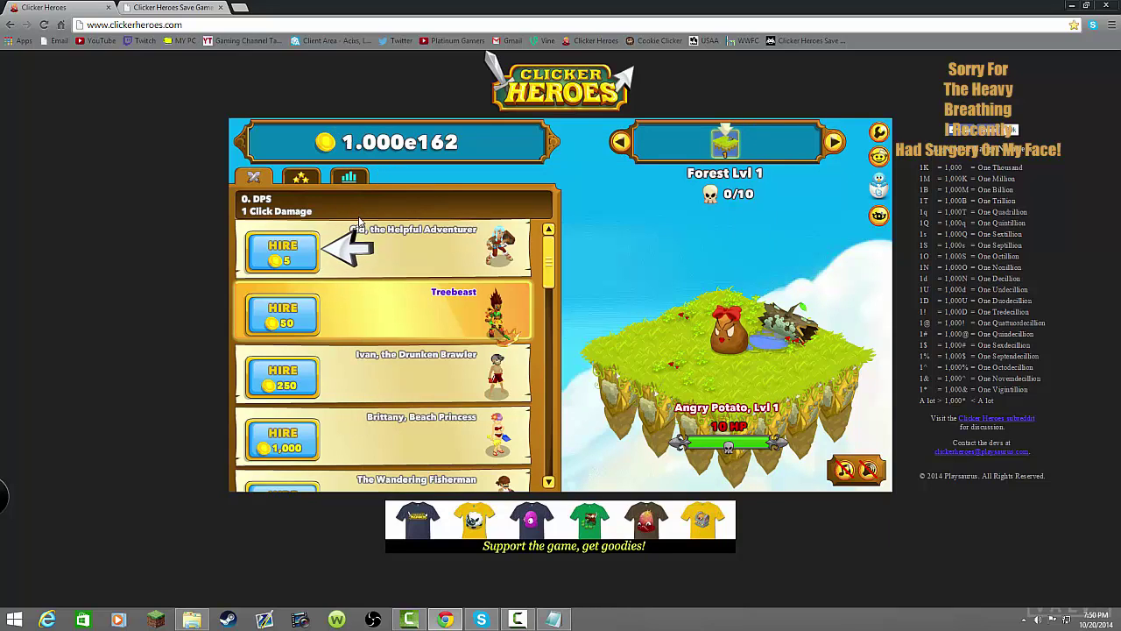
# Step: Hire Cid, the Helpful Adventurer and raise her to level 401 in batches of 100
pyautogui.click(293, 268)
pyautogui.keyDown('ctrl'); pyautogui.click(293, 261); pyautogui.keyUp('ctrl')
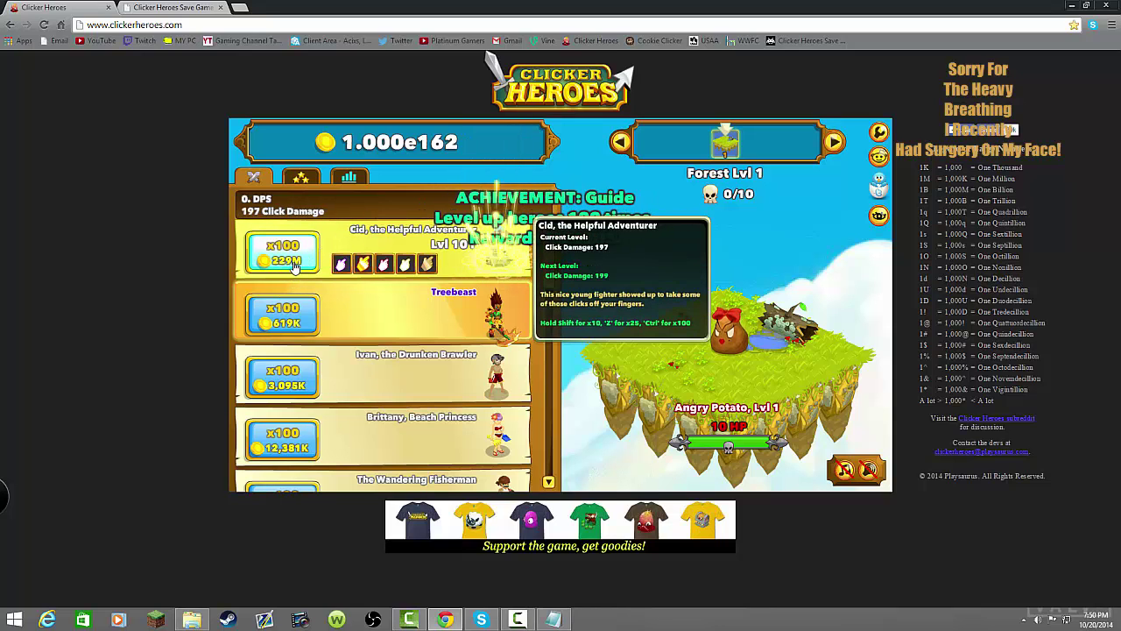
pyautogui.keyDown('ctrl'); pyautogui.click(294, 262); pyautogui.keyUp('ctrl')
pyautogui.keyDown('ctrl'); pyautogui.click(294, 262); pyautogui.keyUp('ctrl')
pyautogui.keyDown('ctrl'); pyautogui.click(293, 262); pyautogui.keyUp('ctrl')
# Step: Hire Treebeast and raise him to level 600 in batches of 100
pyautogui.keyDown('ctrl'); pyautogui.click(293, 321); pyautogui.keyUp('ctrl')
pyautogui.keyDown('ctrl'); pyautogui.click(293, 321); pyautogui.keyUp('ctrl')
pyautogui.keyDown('ctrl'); pyautogui.click(292, 321); pyautogui.keyUp('ctrl')
pyautogui.keyDown('ctrl'); pyautogui.click(292, 322); pyautogui.keyUp('ctrl')
# Step: Hire Frostleaf at the end of the hero list and raise it to level 3700 in batches of 100
pyautogui.scroll(-15, 288, 341)
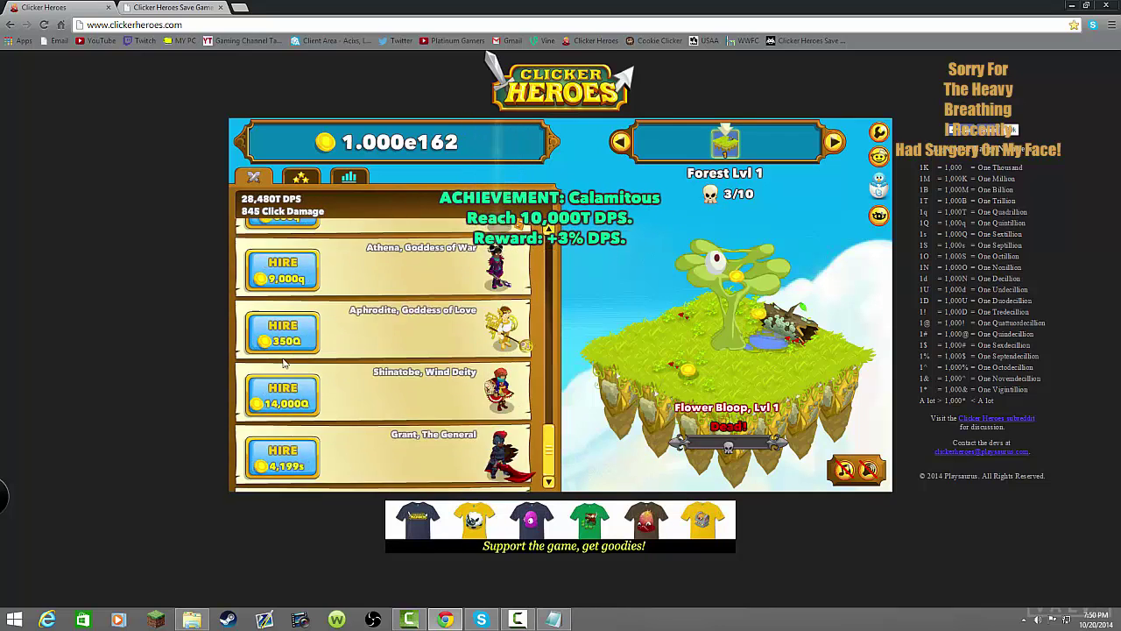
pyautogui.keyDown('ctrl'); pyautogui.click(284, 407); pyautogui.keyUp('ctrl')
pyautogui.keyDown('ctrl'); pyautogui.click(285, 407); pyautogui.keyUp('ctrl')
pyautogui.keyDown('ctrl'); pyautogui.click(287, 408); pyautogui.keyUp('ctrl')
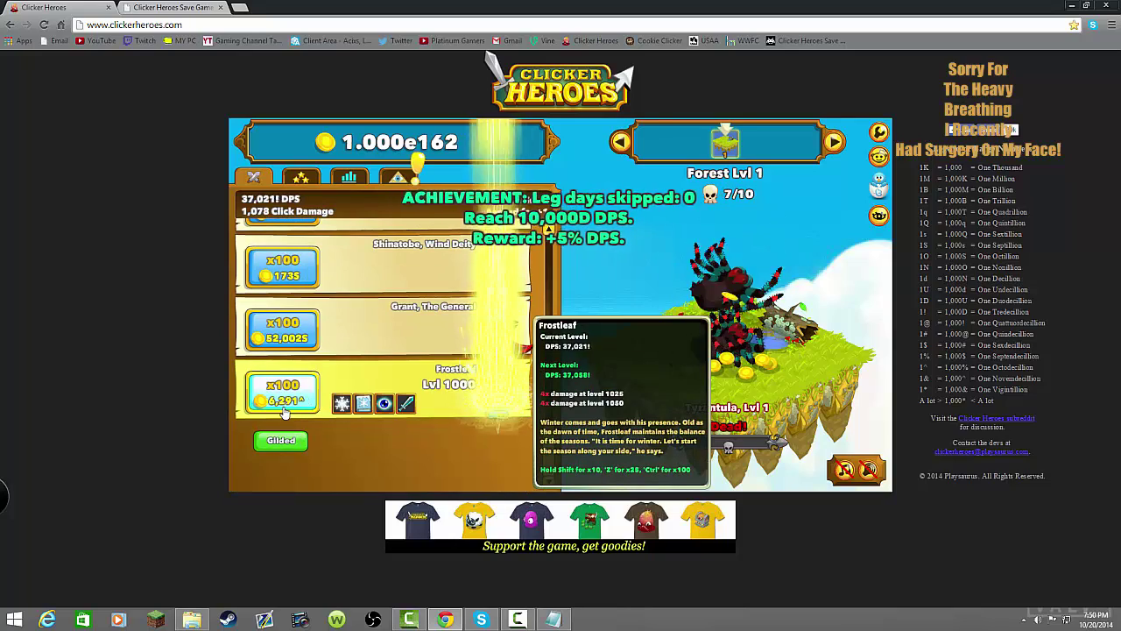
pyautogui.keyDown('ctrl'); pyautogui.click(289, 408); pyautogui.keyUp('ctrl')
pyautogui.keyDown('ctrl'); pyautogui.click(289, 407); pyautogui.keyUp('ctrl')
pyautogui.keyDown('ctrl'); pyautogui.click(289, 406); pyautogui.keyUp('ctrl')
pyautogui.keyDown('ctrl'); pyautogui.click(291, 404); pyautogui.keyUp('ctrl')
pyautogui.keyDown('ctrl'); pyautogui.click(290, 402); pyautogui.keyUp('ctrl')
pyautogui.keyDown('ctrl'); pyautogui.click(291, 400); pyautogui.keyUp('ctrl')
pyautogui.keyDown('ctrl'); pyautogui.click(291, 400); pyautogui.keyUp('ctrl')
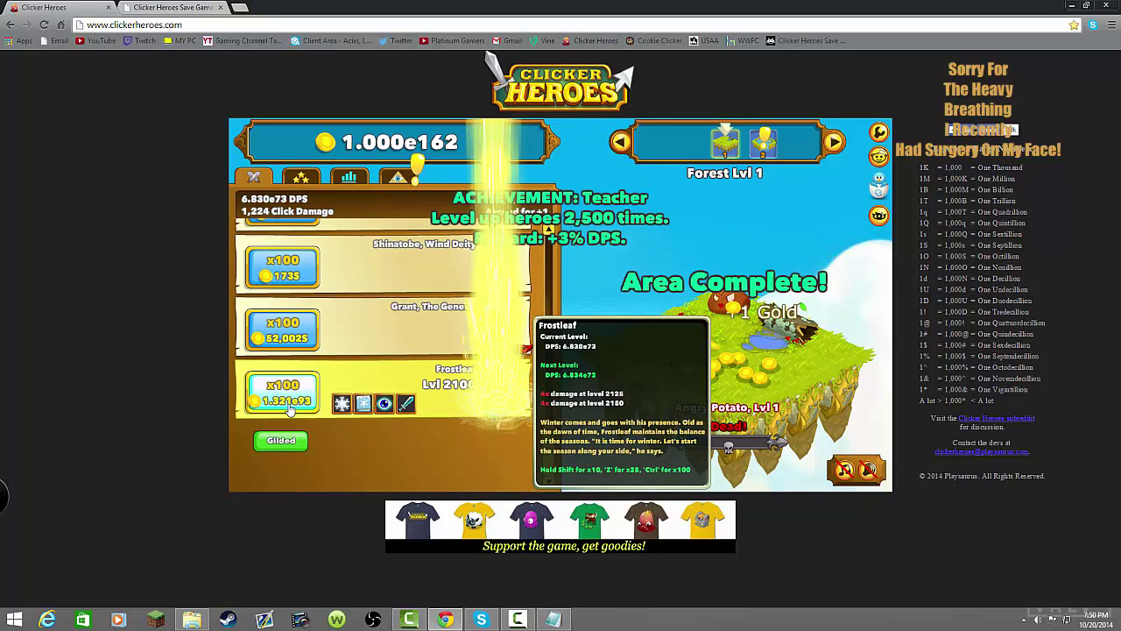
pyautogui.keyDown('ctrl'); pyautogui.click(293, 398); pyautogui.keyUp('ctrl')
pyautogui.keyDown('ctrl'); pyautogui.click(294, 396); pyautogui.keyUp('ctrl')
pyautogui.keyDown('ctrl'); pyautogui.click(293, 396); pyautogui.keyUp('ctrl')
pyautogui.keyDown('ctrl'); pyautogui.click(293, 396); pyautogui.keyUp('ctrl')
pyautogui.keyDown('ctrl'); pyautogui.click(294, 396); pyautogui.keyUp('ctrl')
pyautogui.keyDown('ctrl'); pyautogui.click(293, 396); pyautogui.keyUp('ctrl')
pyautogui.keyDown('ctrl'); pyautogui.click(294, 396); pyautogui.keyUp('ctrl')
pyautogui.keyDown('ctrl'); pyautogui.click(294, 396); pyautogui.keyUp('ctrl')
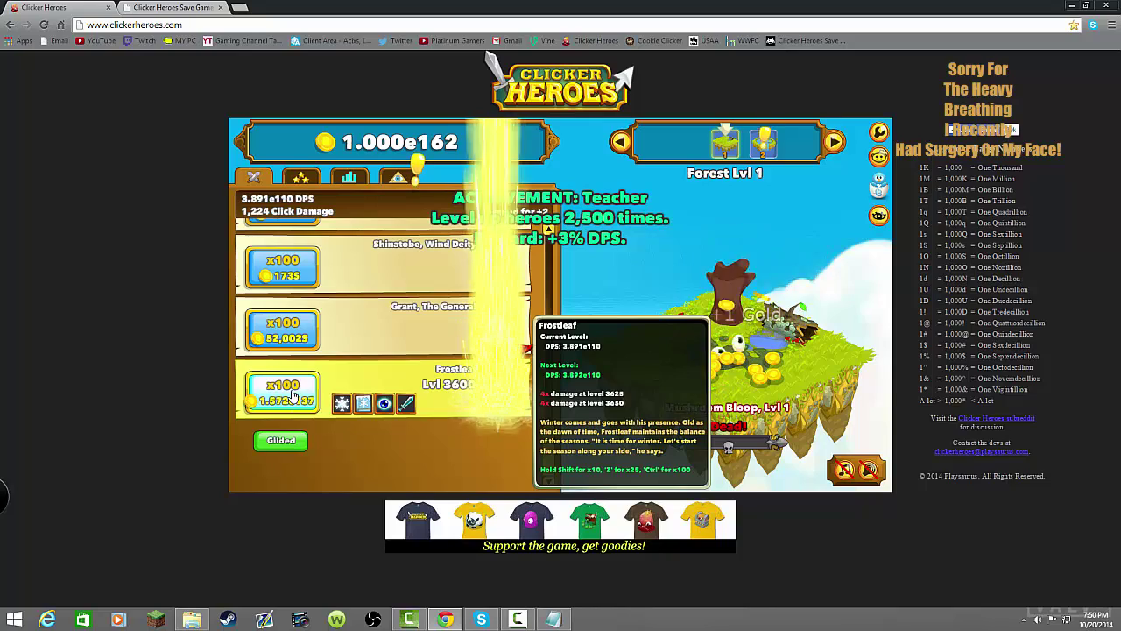
# Step: Buy all four of Frostleaf's upgrades, ending with Frigid Enchant
pyautogui.click(343, 405)
pyautogui.click(363, 405)
pyautogui.click(384, 405)
pyautogui.click(406, 405)
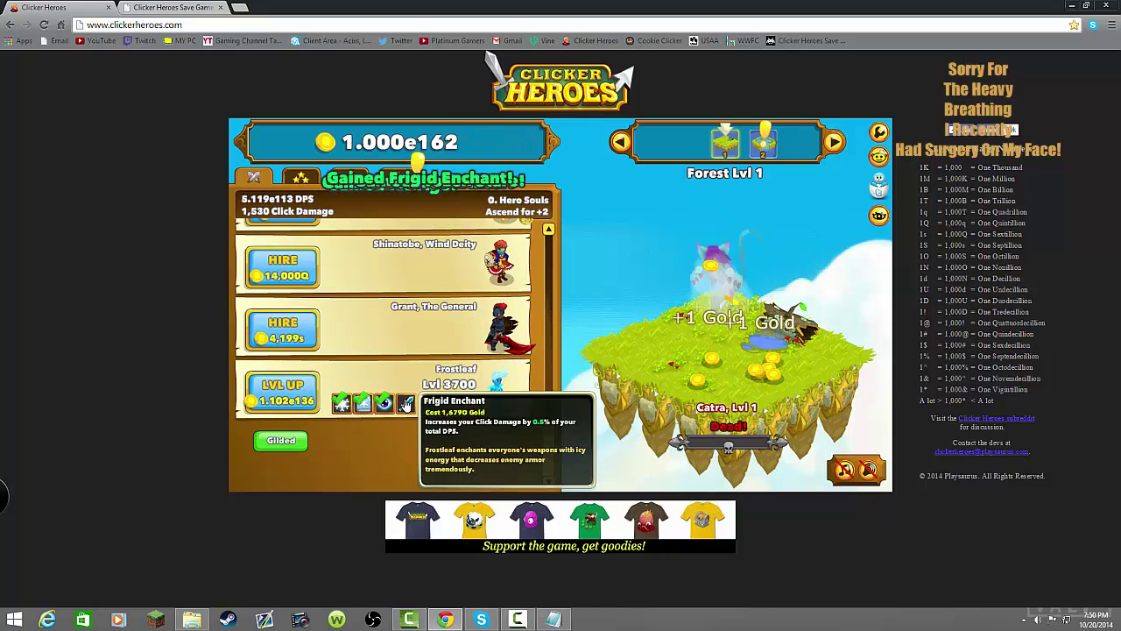
# Step: Spend the remaining gold on Frostleaf until it reaches level 4544
pyautogui.keyDown('ctrl'); pyautogui.click(295, 390); pyautogui.keyUp('ctrl')
pyautogui.keyDown('ctrl'); pyautogui.click(295, 391); pyautogui.keyUp('ctrl')
pyautogui.keyDown('ctrl'); pyautogui.click(296, 391); pyautogui.keyUp('ctrl')
pyautogui.keyDown('ctrl'); pyautogui.click(296, 391); pyautogui.keyUp('ctrl')
pyautogui.keyDown('ctrl'); pyautogui.click(296, 391); pyautogui.keyUp('ctrl')
pyautogui.keyDown('ctrl'); pyautogui.click(296, 390); pyautogui.keyUp('ctrl')
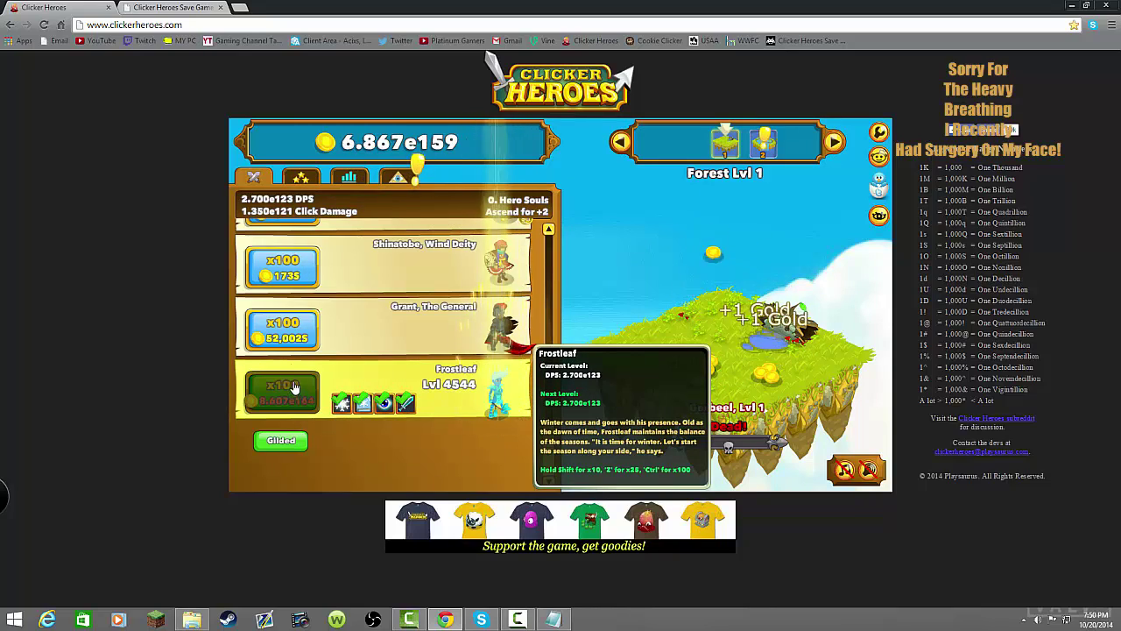
# Step: Raise Grant, The General to level 1000 and Shinatobe, Wind Deity to level 400 in batches of 100
pyautogui.keyDown('ctrl'); pyautogui.click(283, 344); pyautogui.keyUp('ctrl')
pyautogui.keyDown('ctrl'); pyautogui.click(283, 345); pyautogui.keyUp('ctrl')
pyautogui.keyDown('ctrl'); pyautogui.click(283, 344); pyautogui.keyUp('ctrl')
pyautogui.keyDown('ctrl'); pyautogui.click(282, 341); pyautogui.keyUp('ctrl')
pyautogui.keyDown('ctrl'); pyautogui.click(282, 342); pyautogui.keyUp('ctrl')
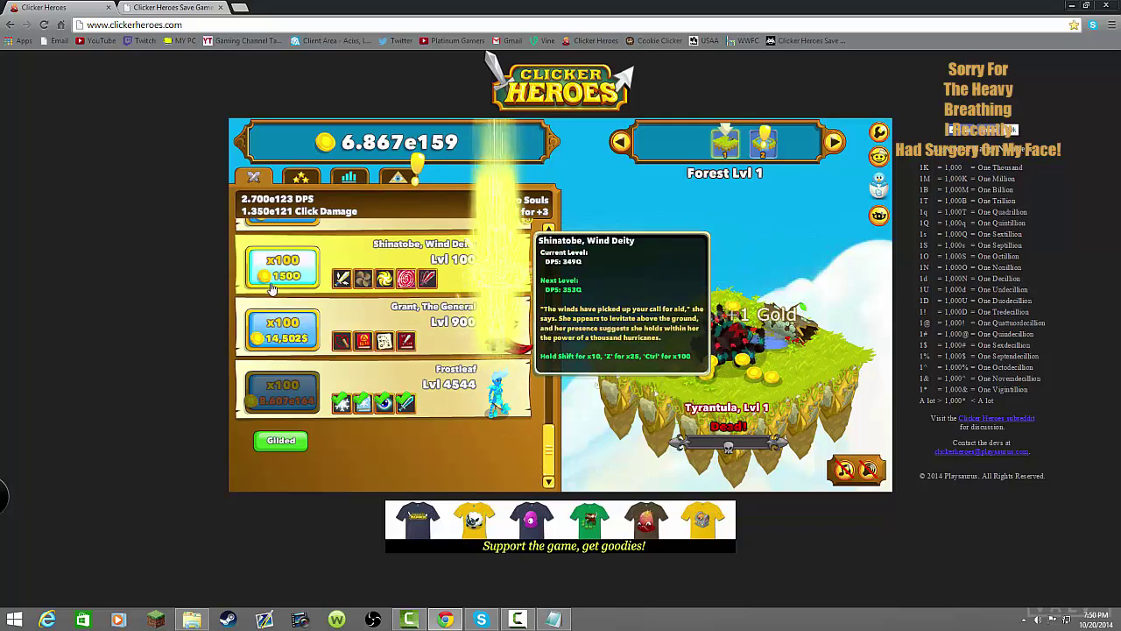
# Step: Buy upgrades for Grant, The General and Shinatobe, Wind Deity, including Battle Plan, Dancing Blades and Top of the Line Gear
pyautogui.click(342, 340)
pyautogui.click(386, 341)
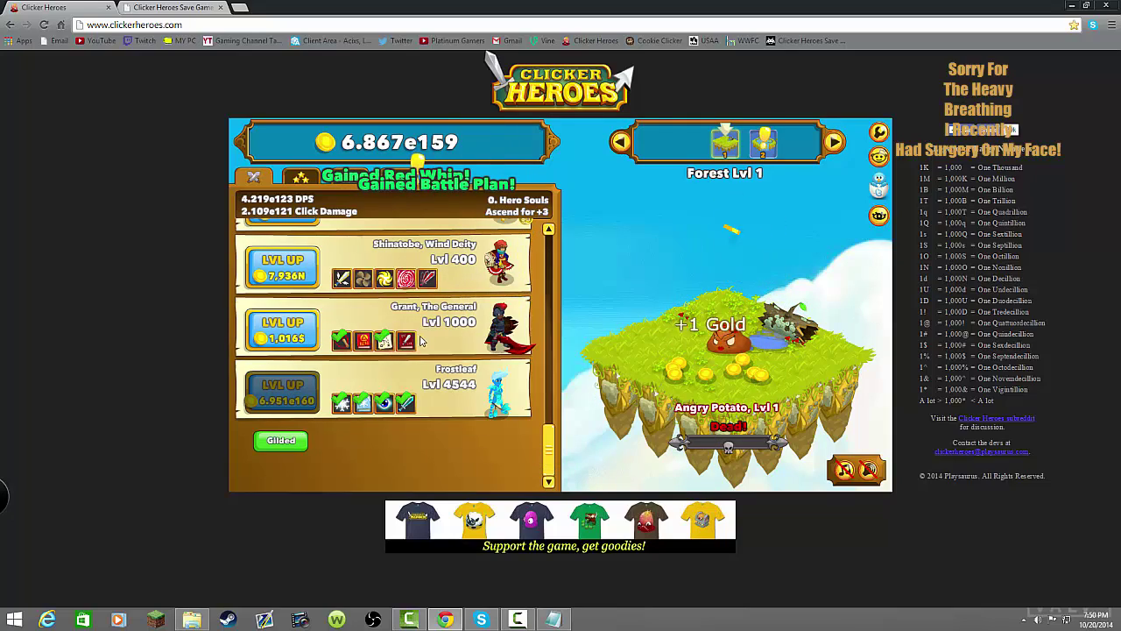
pyautogui.click(426, 277)
pyautogui.click(406, 279)
pyautogui.click(385, 278)
pyautogui.click(343, 278)
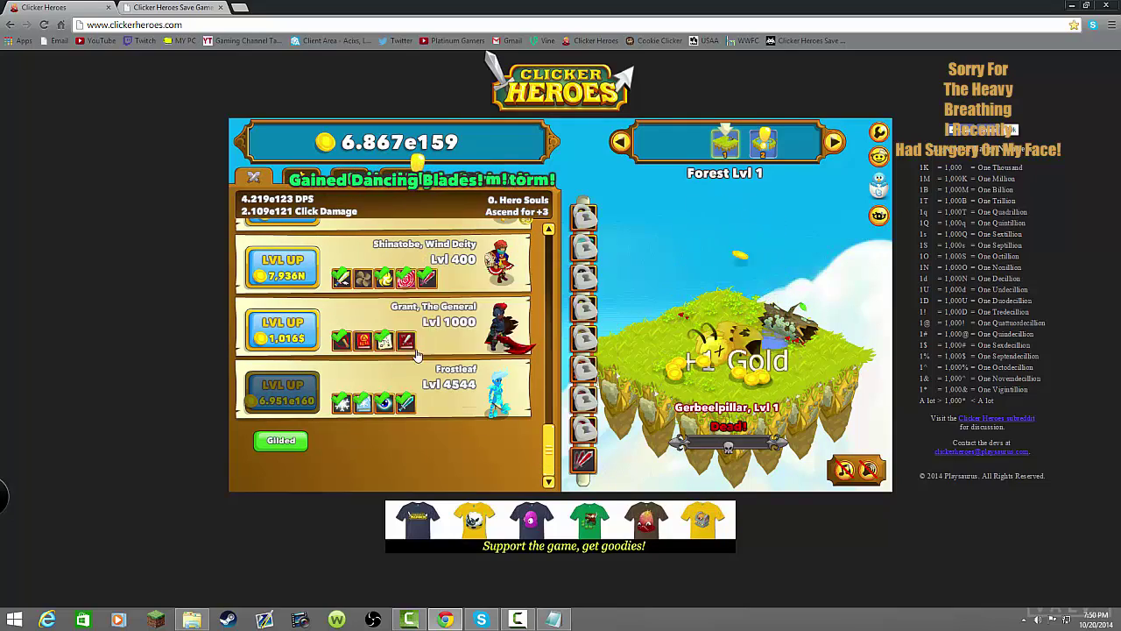
pyautogui.click(411, 343)
# Step: Buy all seven upgrades of Cid, the Helpful Adventurer, up to Monumental Clicks
pyautogui.scroll(15, 415, 346)
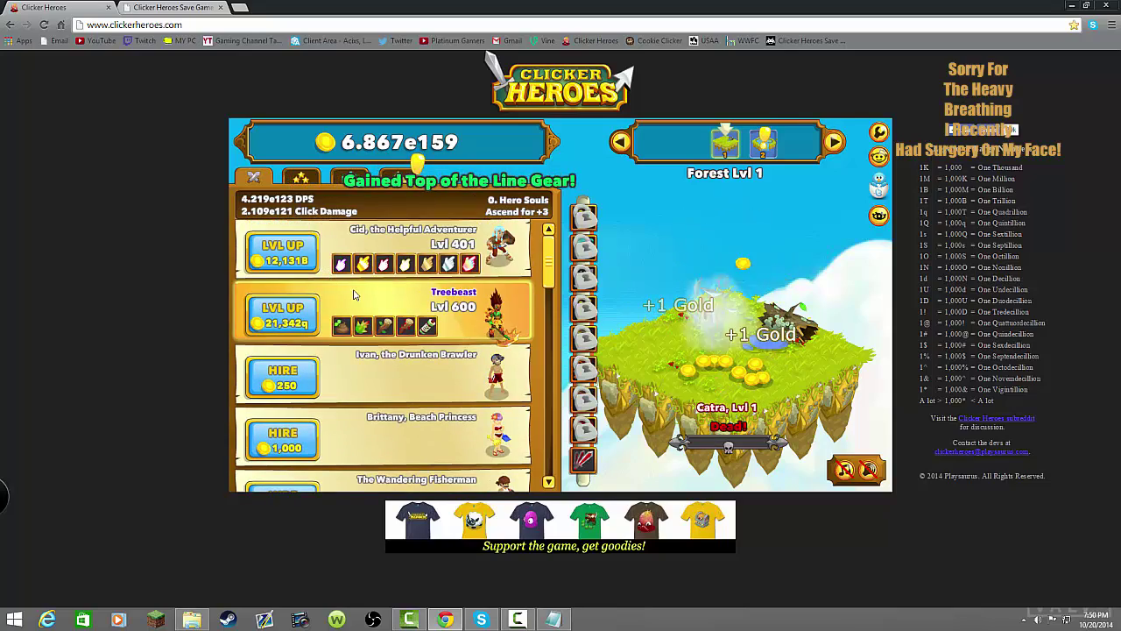
pyautogui.click(348, 263)
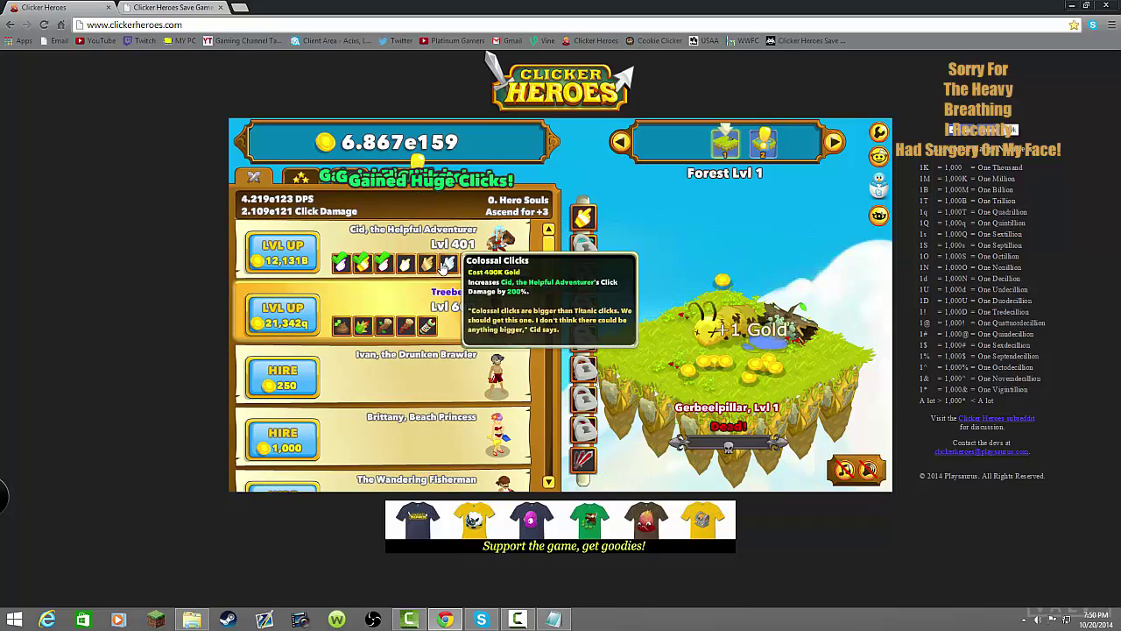
pyautogui.click(405, 262)
pyautogui.click(427, 263)
pyautogui.click(447, 262)
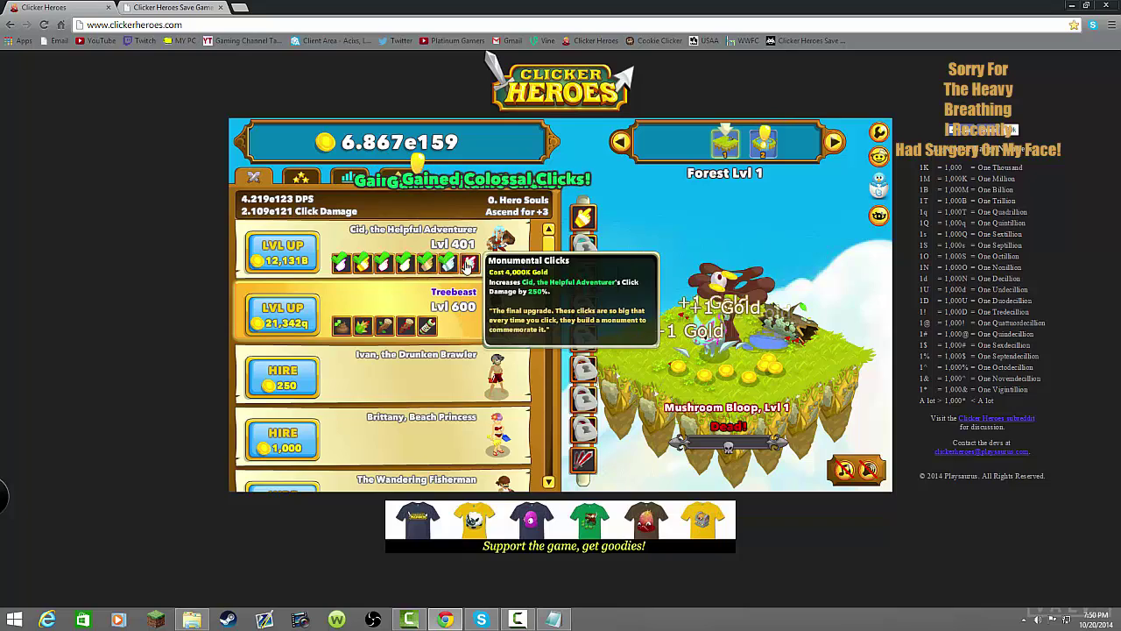
pyautogui.click(470, 263)
# Step: Buy all five of Treebeast's upgrades, including Megastick
pyautogui.click(342, 325)
pyautogui.click(363, 326)
pyautogui.click(383, 326)
pyautogui.click(404, 325)
pyautogui.click(426, 326)
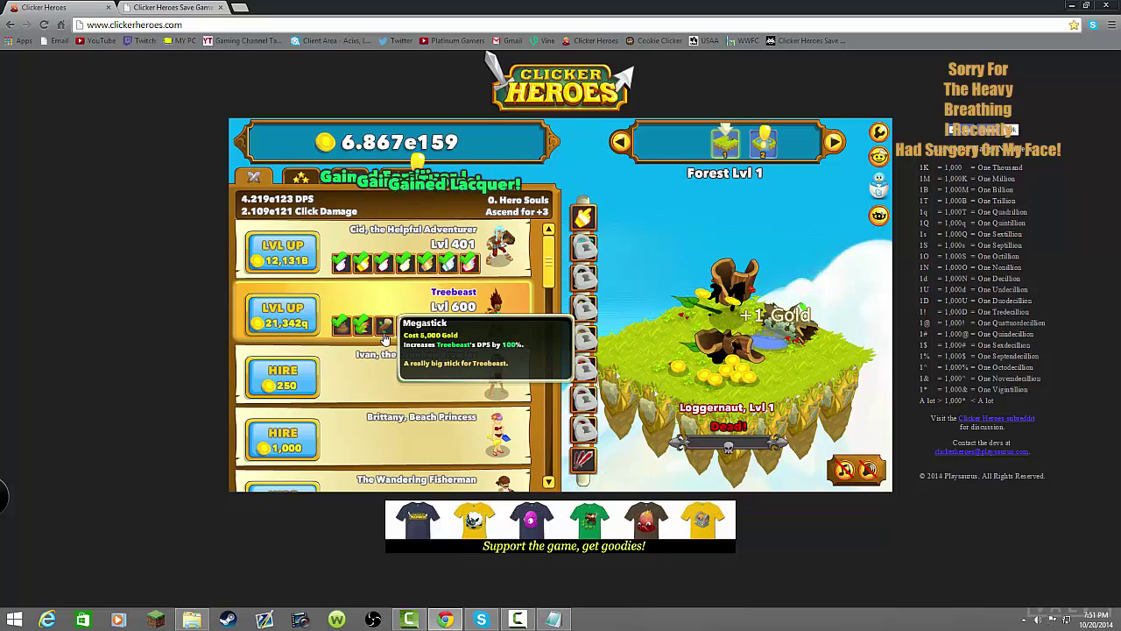
# Step: Hire Ivan, the Drunken Brawler and raise him to level 1007, first singly and then in batches of 100
pyautogui.click(305, 388)
pyautogui.click(307, 389)
pyautogui.click(306, 389)
pyautogui.click(306, 390)
pyautogui.click(307, 390)
pyautogui.click(307, 390)
pyautogui.click(306, 389)
pyautogui.keyDown('ctrl'); pyautogui.click(306, 390); pyautogui.keyUp('ctrl')
pyautogui.keyDown('ctrl'); pyautogui.click(307, 390); pyautogui.keyUp('ctrl')
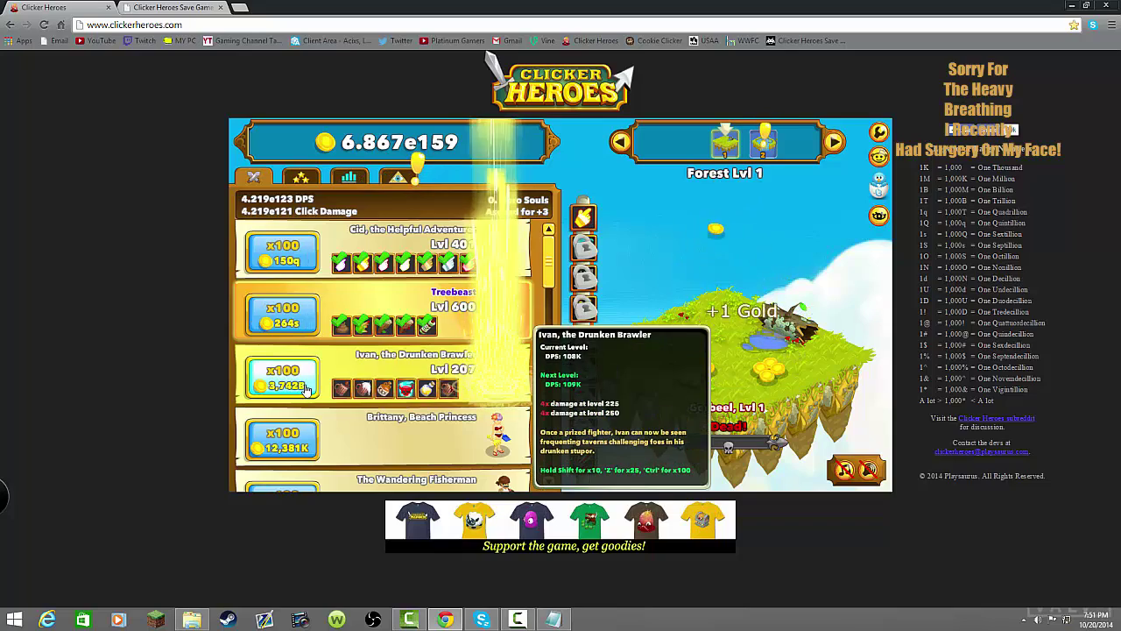
pyautogui.keyDown('ctrl'); pyautogui.click(306, 390); pyautogui.keyUp('ctrl')
pyautogui.keyDown('ctrl'); pyautogui.click(306, 389); pyautogui.keyUp('ctrl')
pyautogui.keyDown('ctrl'); pyautogui.click(306, 390); pyautogui.keyUp('ctrl')
pyautogui.keyDown('ctrl'); pyautogui.click(306, 390); pyautogui.keyUp('ctrl')
pyautogui.keyDown('ctrl'); pyautogui.click(307, 389); pyautogui.keyUp('ctrl')
pyautogui.keyDown('ctrl'); pyautogui.click(306, 390); pyautogui.keyUp('ctrl')
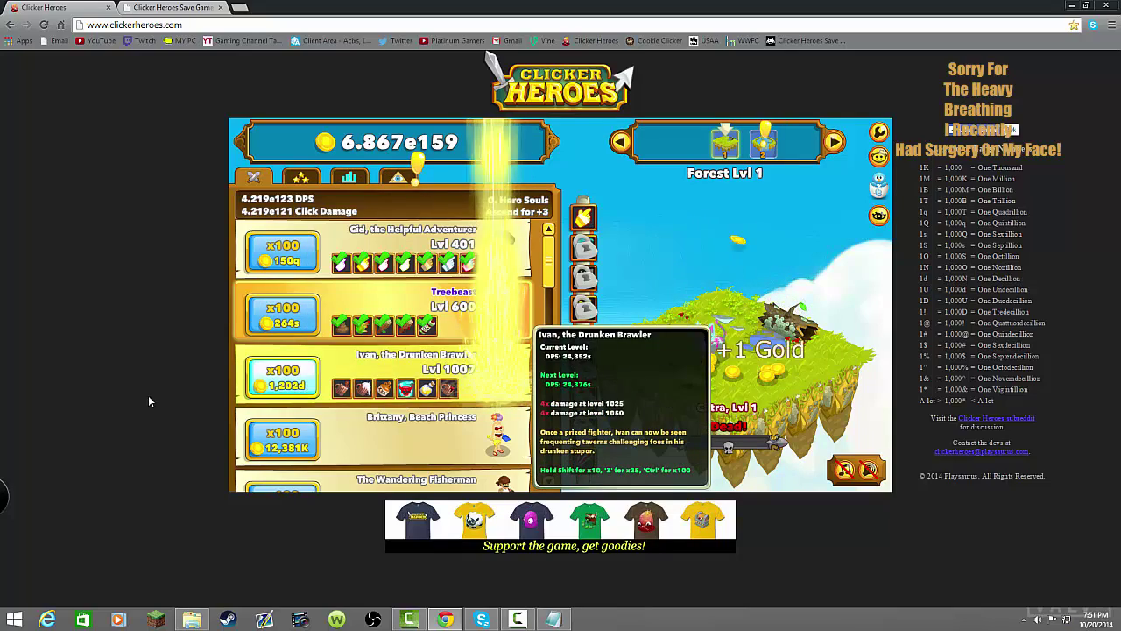
# Step: Buy the upgrades of Ivan, the Drunken Brawler, starting with the first three
pyautogui.click(339, 391)
pyautogui.click(360, 391)
pyautogui.click(385, 391)
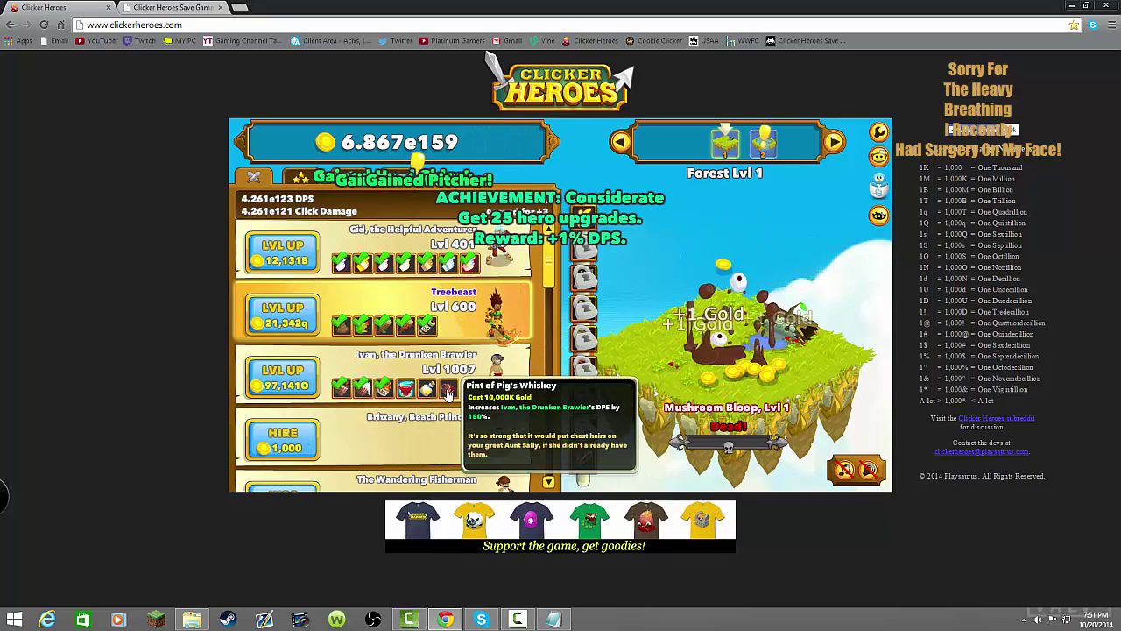